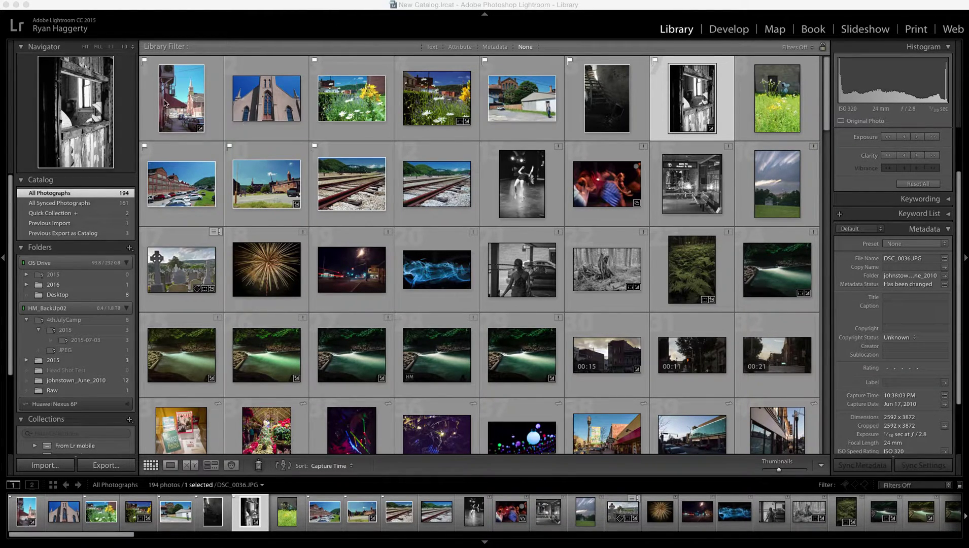
# Mark the first photo rejected, then restore its flag.
pyautogui.click(189, 110)
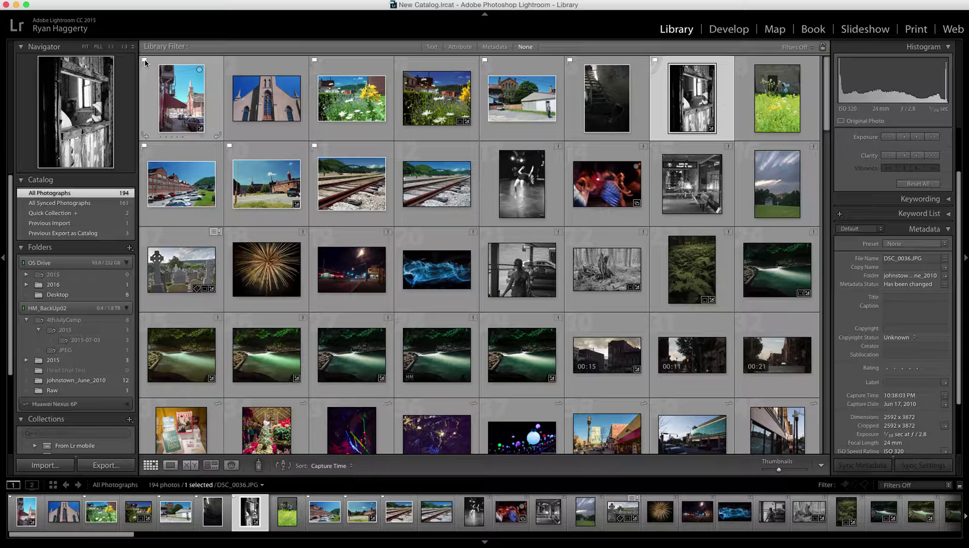
pyautogui.press('x')
pyautogui.press('p')
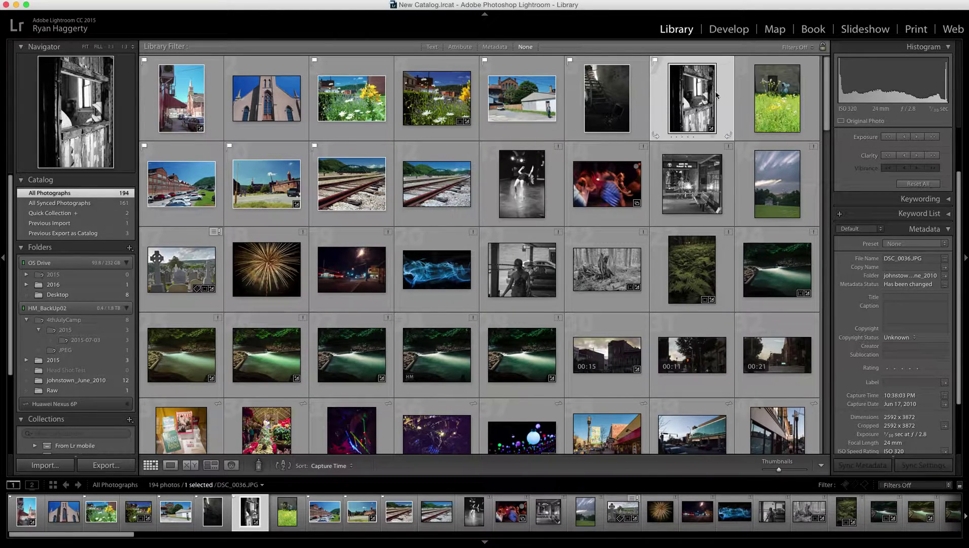
# Filter the grid to Flagged photos and step through the first three, checking their titles.
pyautogui.click(912, 484)
pyautogui.click(920, 491)
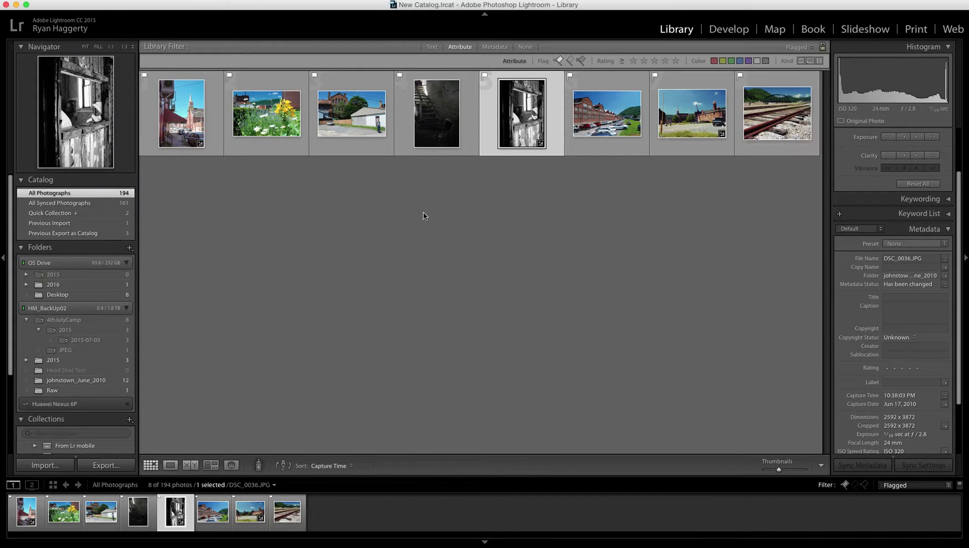
pyautogui.click(248, 245)
pyautogui.click(153, 101)
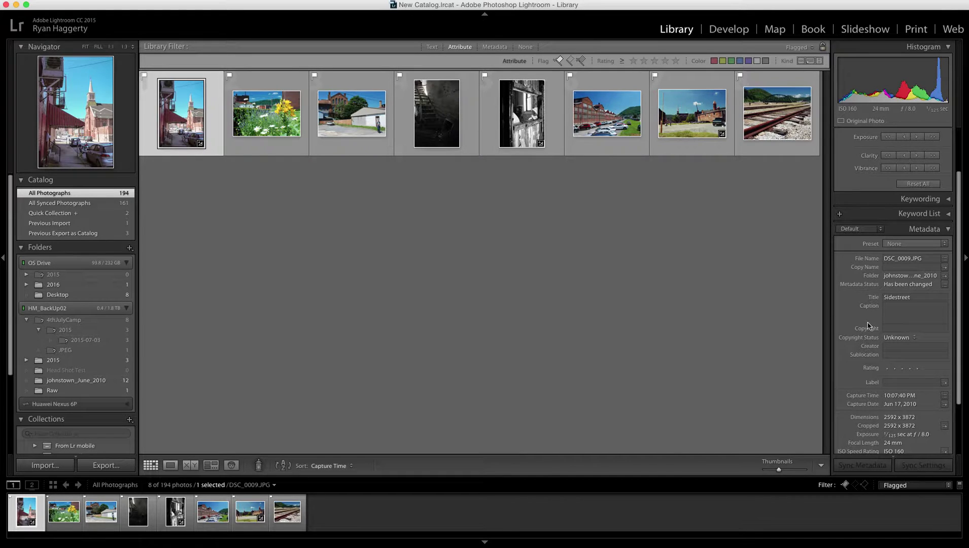
pyautogui.scroll(3, 868, 248)
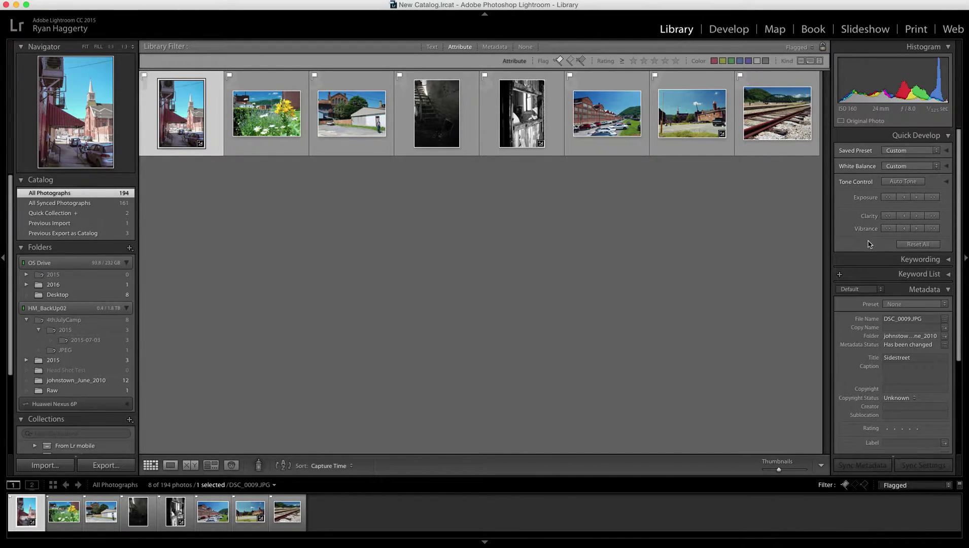
pyautogui.scroll(-3, 868, 244)
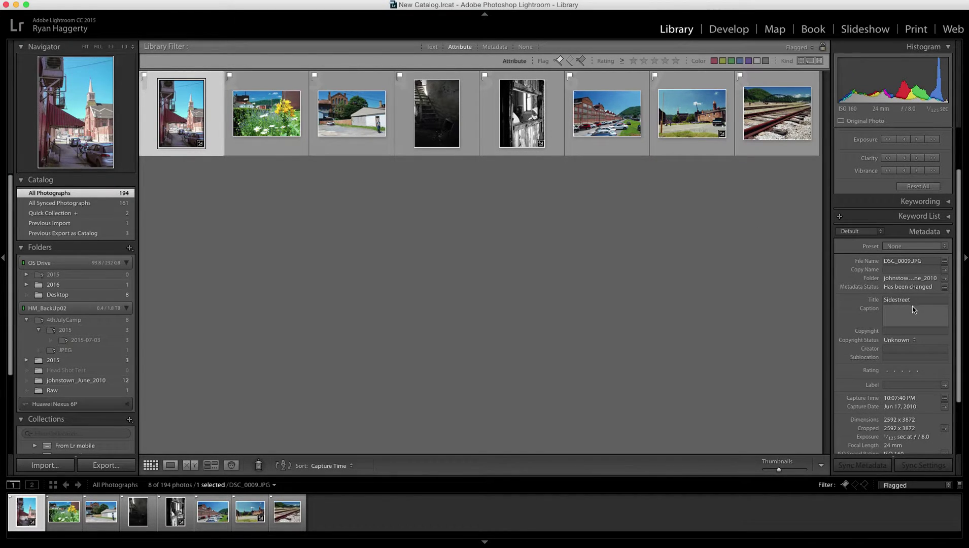
pyautogui.press('Right')
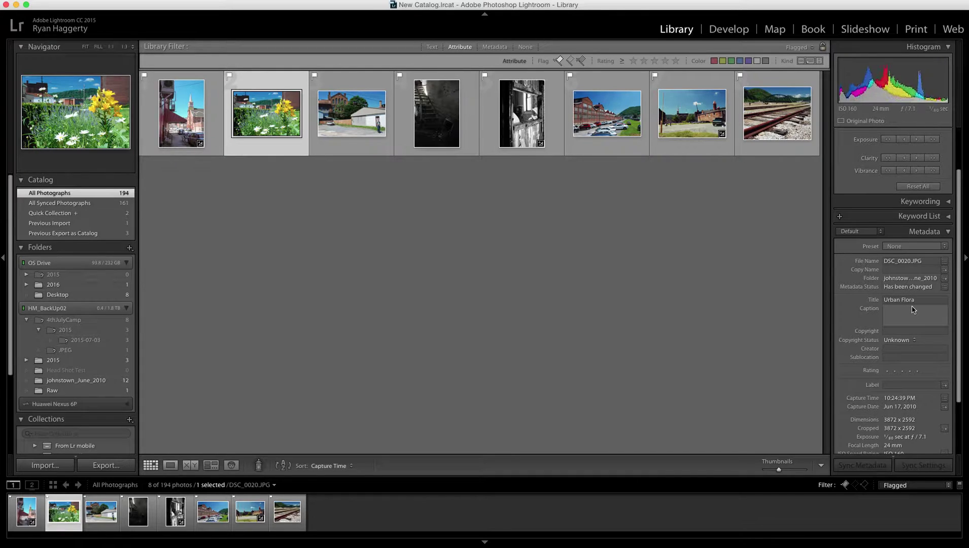
pyautogui.press('Right')
pyautogui.press('Right')
pyautogui.press('Right')
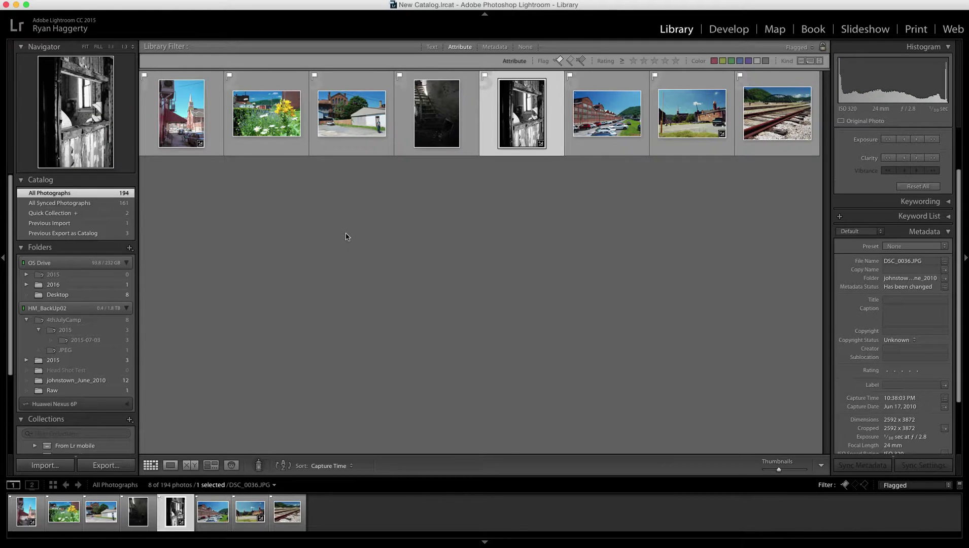
# Title photos 5 and 6 'Dirty Window' and 'Mill Lot'.
pyautogui.click(900, 301)
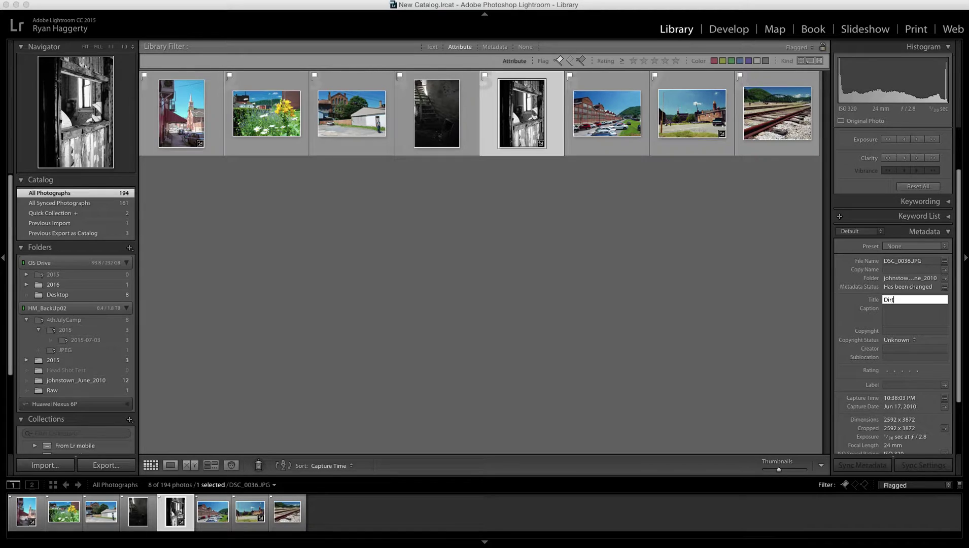
pyautogui.write('Dirty Window')
pyautogui.press('Return')
pyautogui.press('Right')
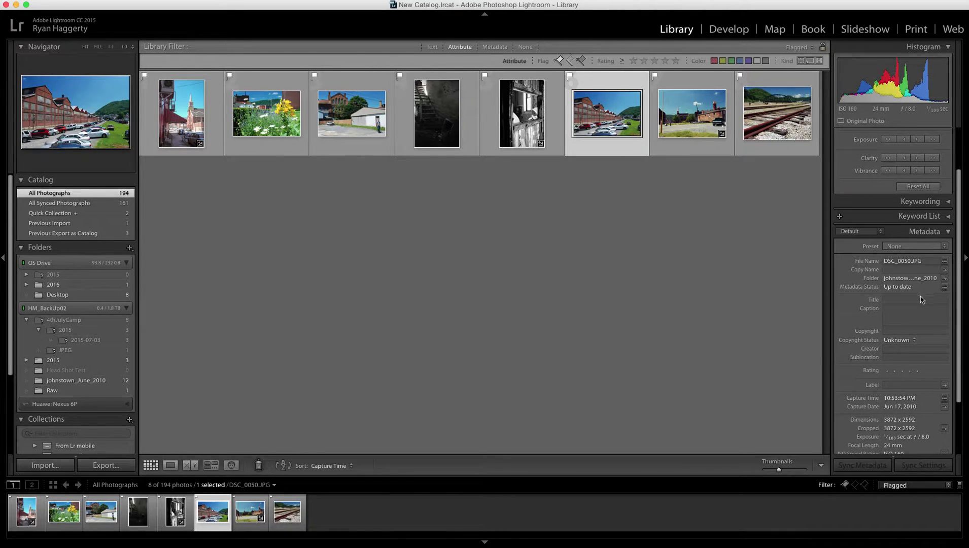
pyautogui.click(912, 300)
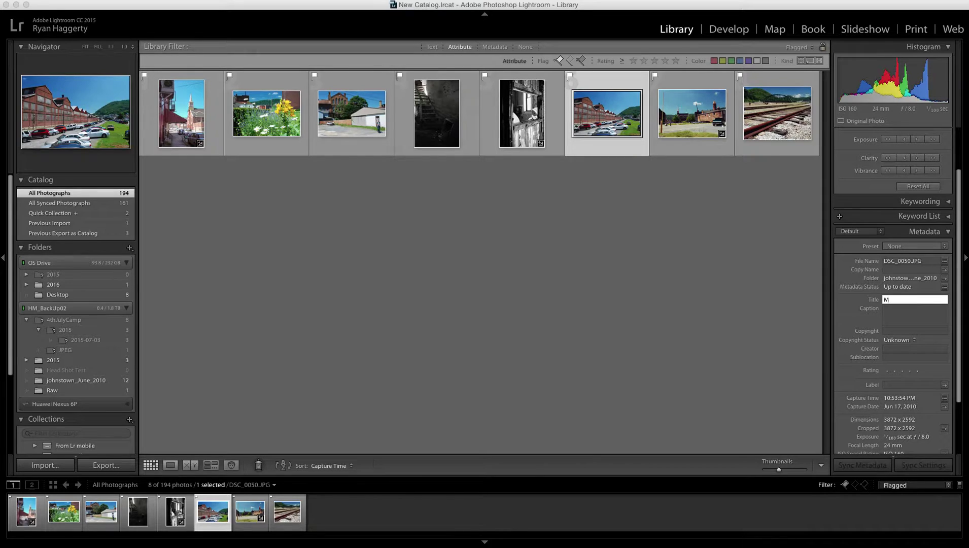
pyautogui.write('Mill Lot')
pyautogui.press('Return')
# Title photos 7 and 8 'Gravel Parking Lot' and 'Tracks and Bridge'.
pyautogui.press('Right')
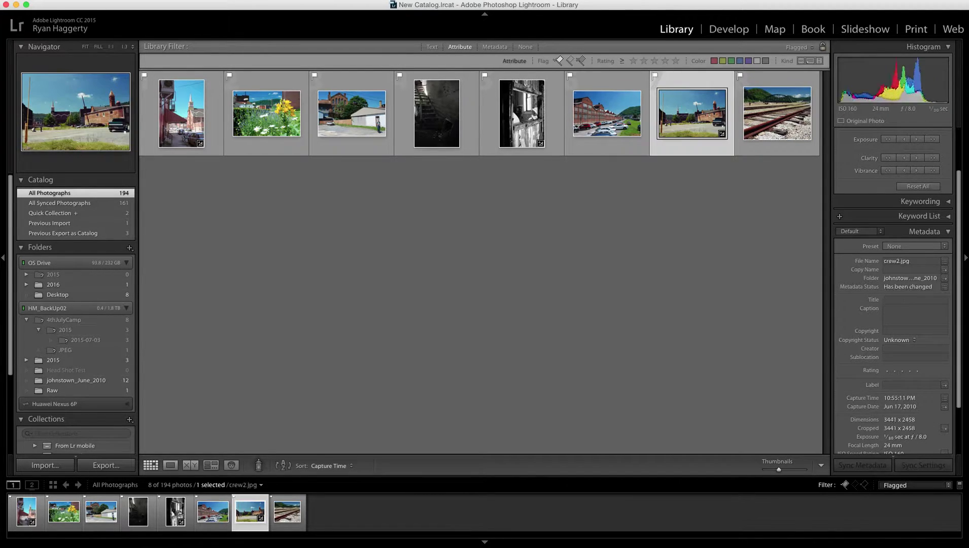
pyautogui.click(922, 300)
pyautogui.write('Gravel Parking Lo')
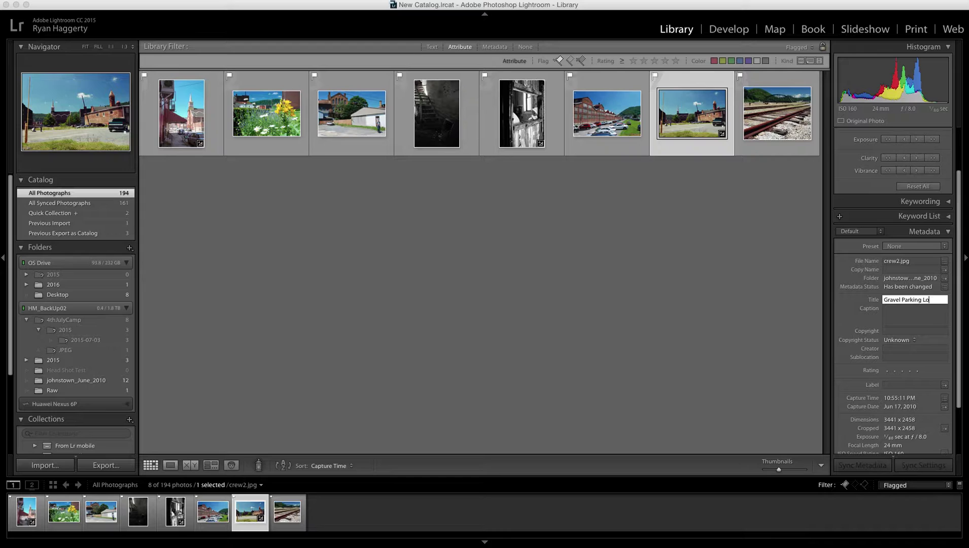
pyautogui.write('t')
pyautogui.press('Return')
pyautogui.press('Right')
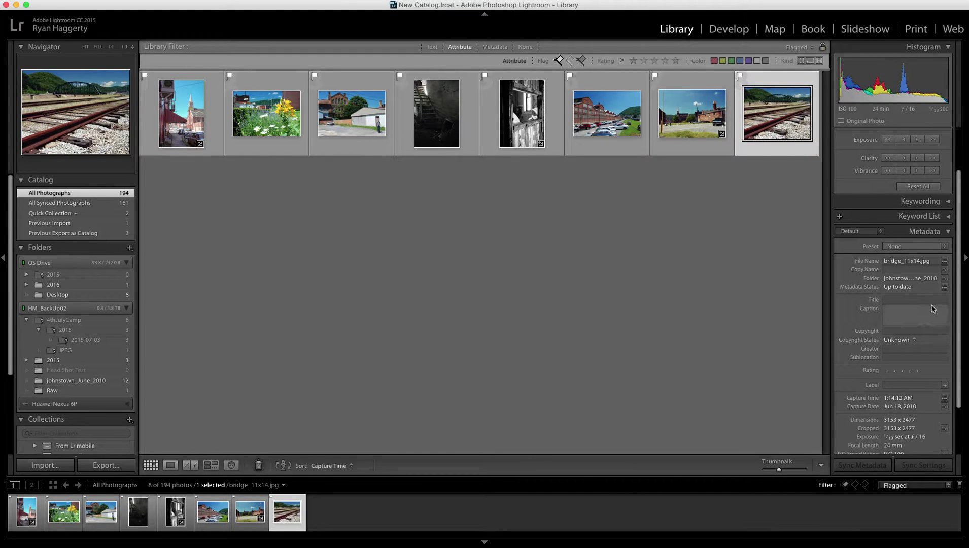
pyautogui.click(937, 300)
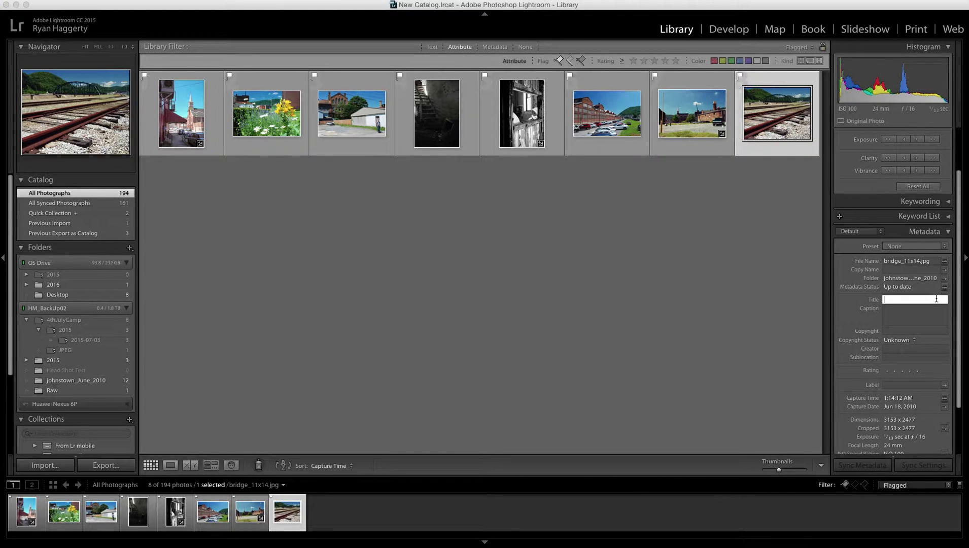
pyautogui.write('Tracks and Bridge')
pyautogui.press('Return')
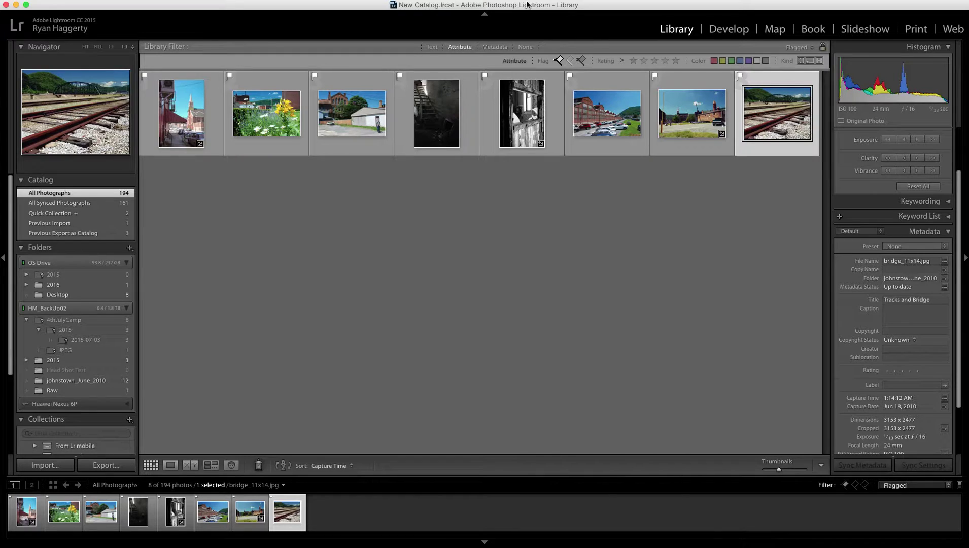
# Check the titles of all eight flagged photos, one after another.
pyautogui.click(173, 115)
pyautogui.click(251, 120)
pyautogui.click(351, 117)
pyautogui.click(450, 125)
pyautogui.click(532, 126)
pyautogui.click(624, 127)
pyautogui.click(699, 123)
pyautogui.click(776, 119)
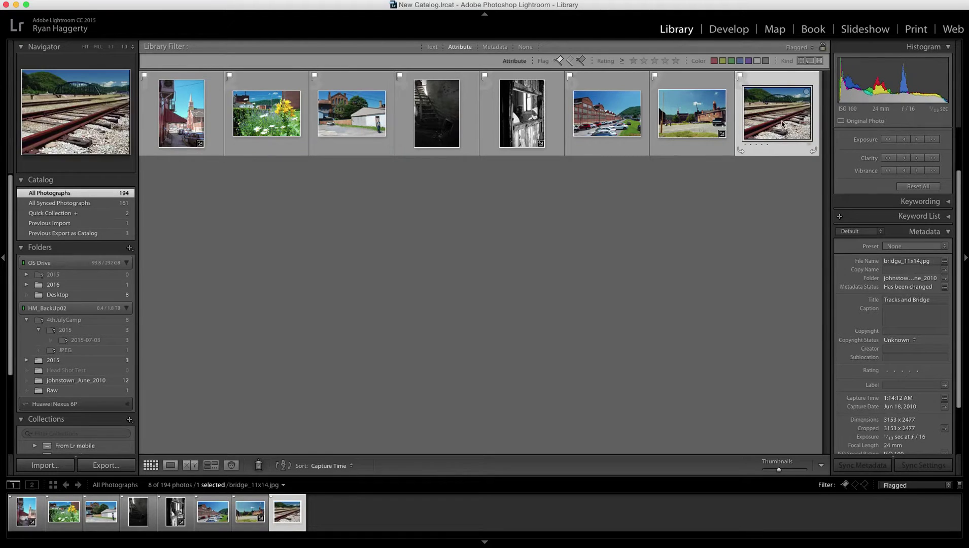
# In the Print module, print only Flagged Photos using the 1 Large With Stroke template.
pyautogui.click(917, 30)
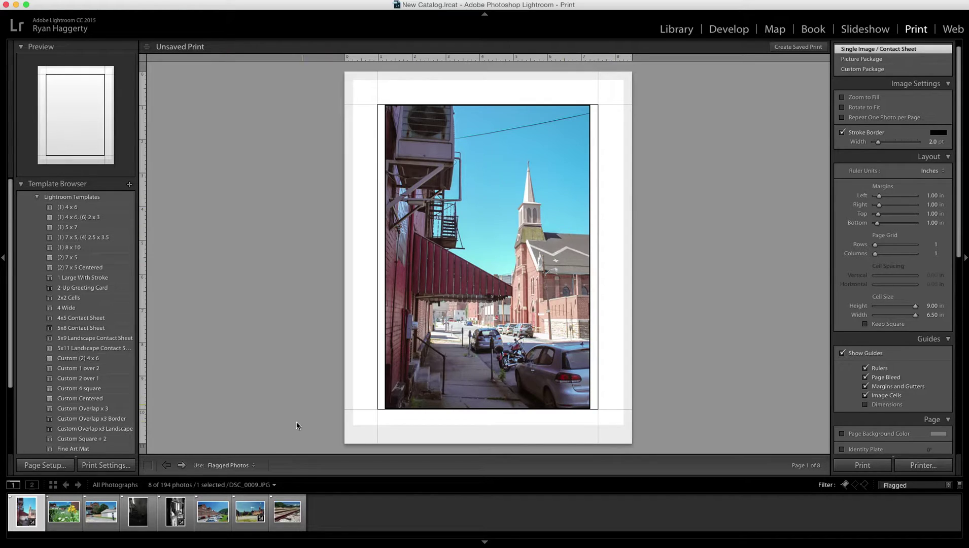
pyautogui.click(226, 465)
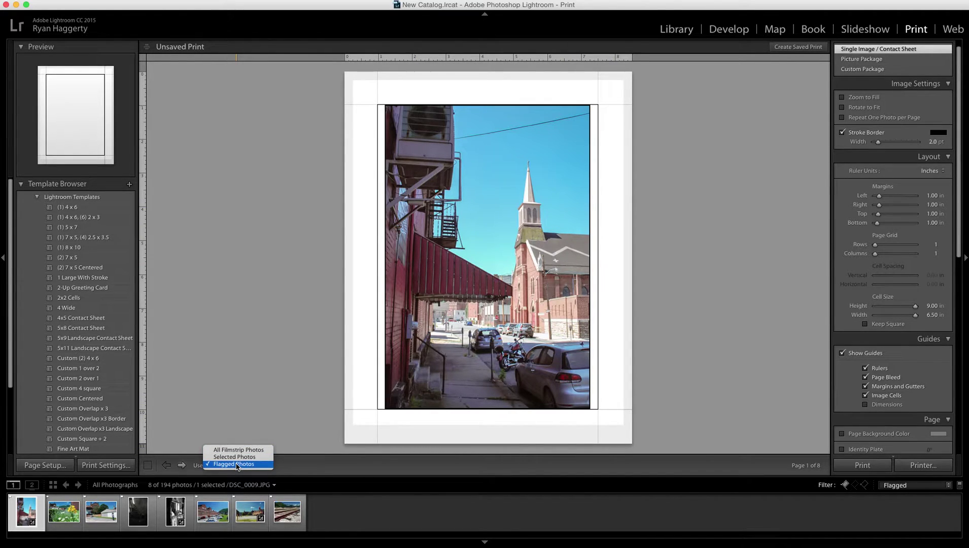
pyautogui.click(237, 465)
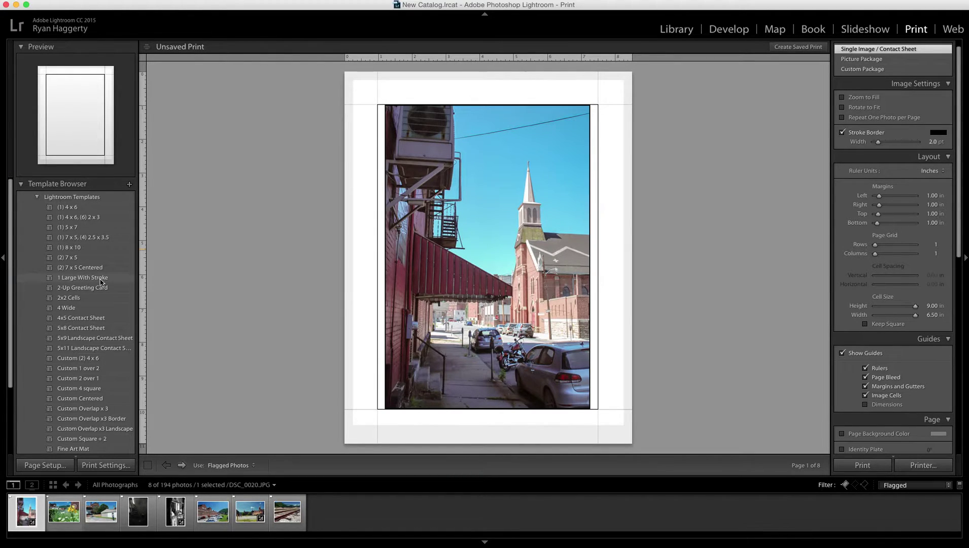
pyautogui.click(101, 279)
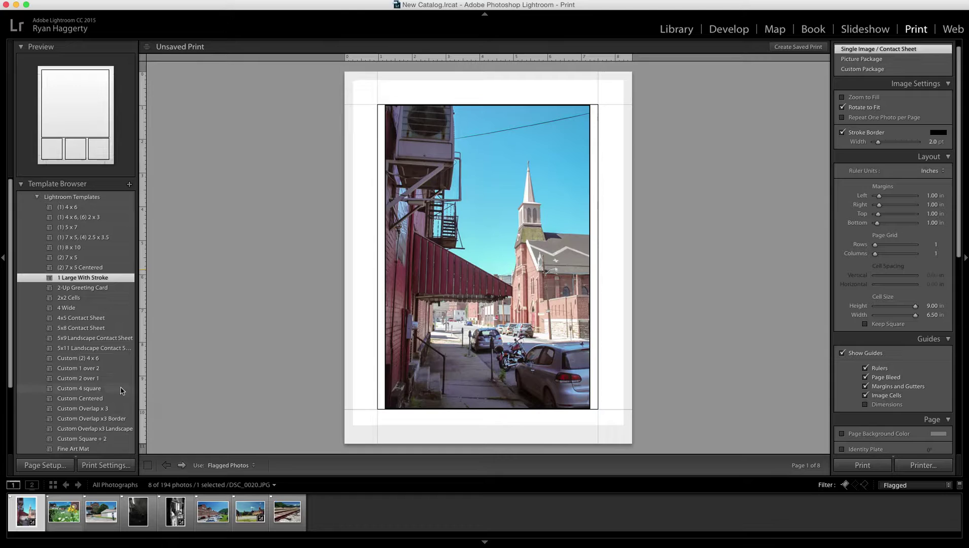
# Apply the Maximize Size template and preview the flower, house and stairs pages (2–4).
pyautogui.scroll(-4, 110, 391)
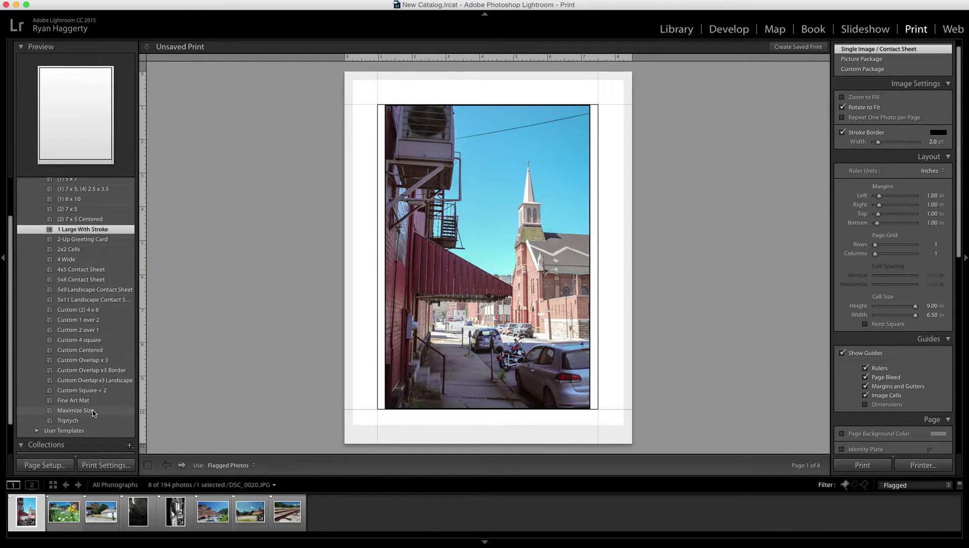
pyautogui.click(76, 410)
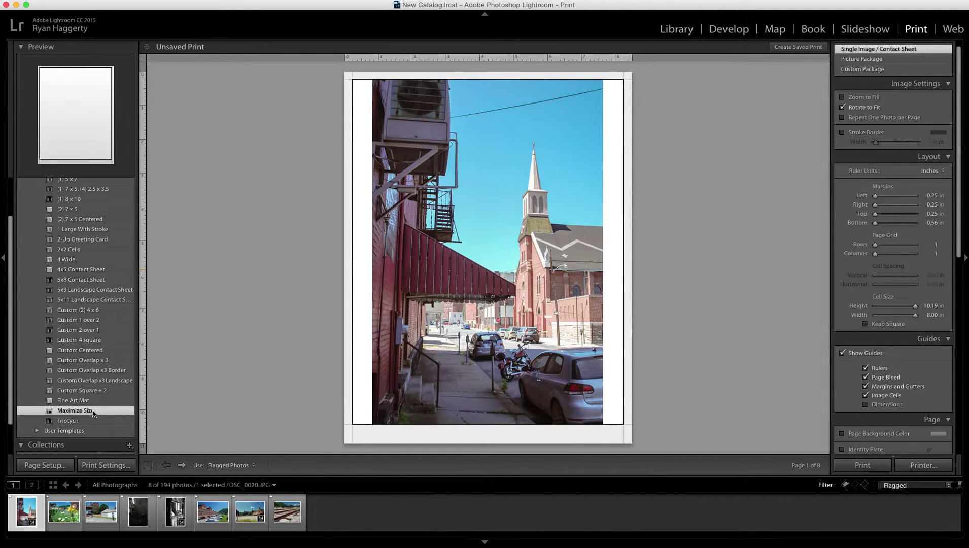
pyautogui.click(71, 515)
pyautogui.click(18, 520)
pyautogui.click(69, 523)
pyautogui.click(104, 517)
pyautogui.click(138, 512)
pyautogui.scroll(2, 86, 279)
pyautogui.scroll(1, 86, 276)
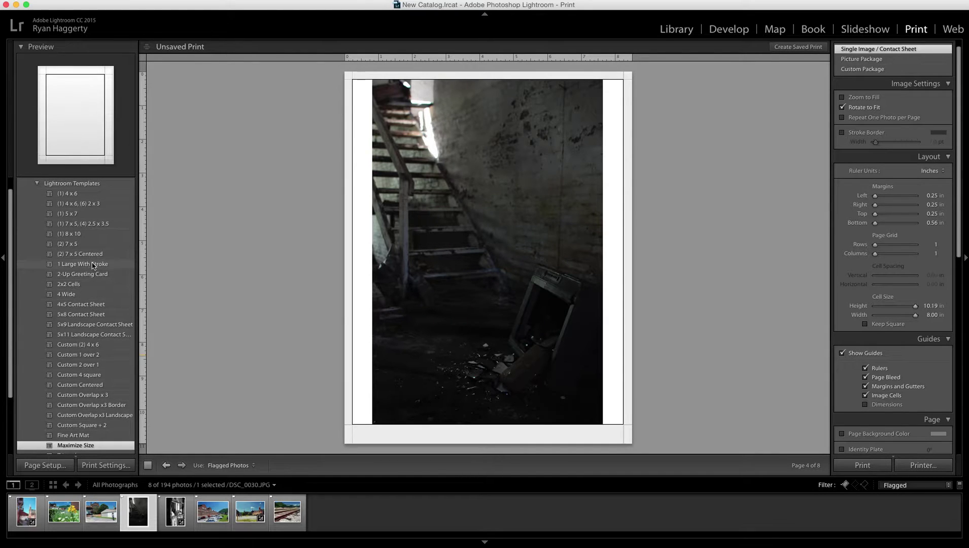
pyautogui.scroll(1, 865, 168)
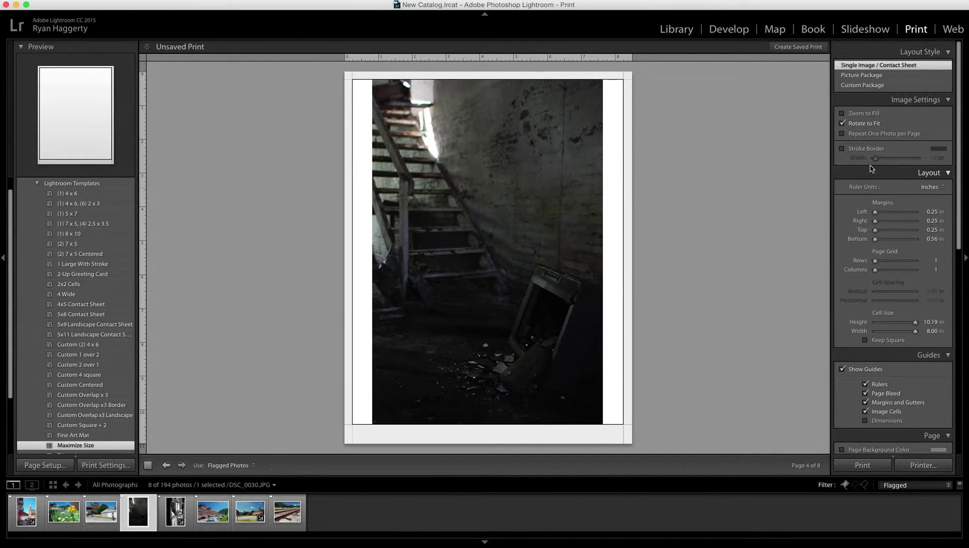
pyautogui.click(57, 524)
# Turn off Rotate to Fit under Image Settings.
pyautogui.press('Left')
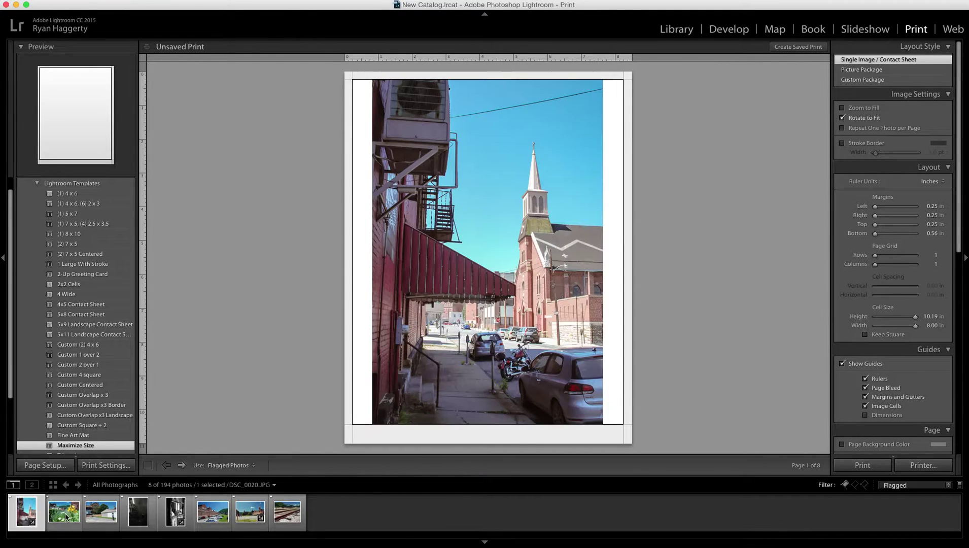
pyautogui.click(64, 512)
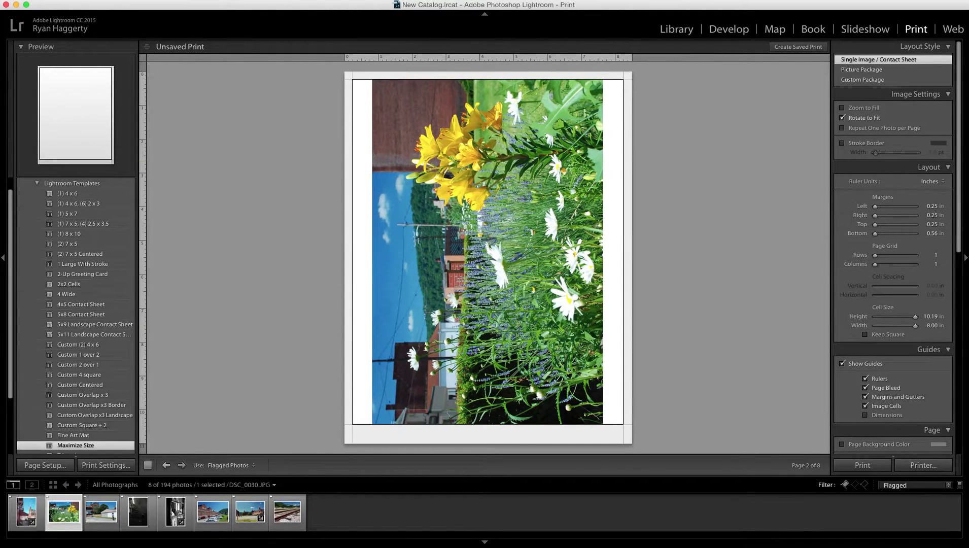
pyautogui.click(842, 117)
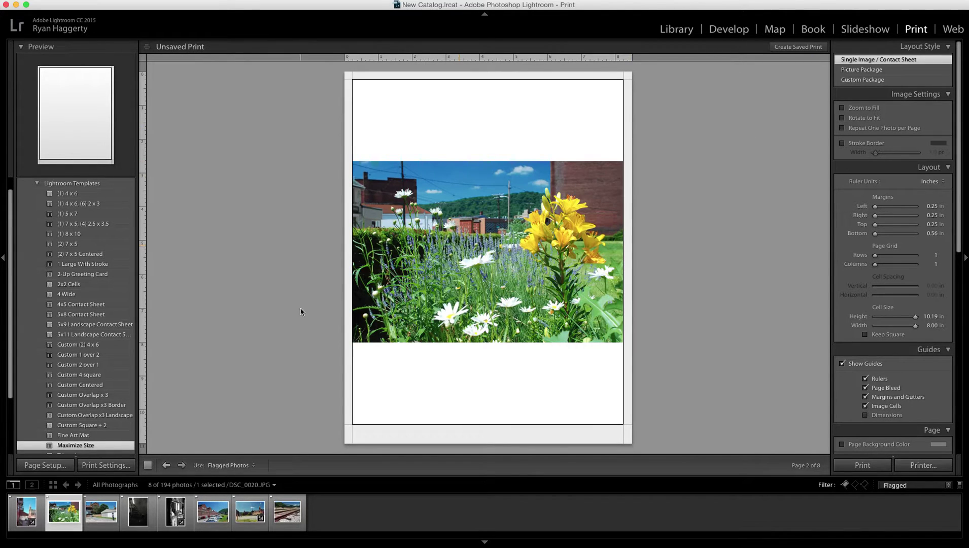
# Check all eight pages to confirm each photo now sits upright.
pyautogui.click(99, 514)
pyautogui.click(139, 517)
pyautogui.click(175, 514)
pyautogui.click(213, 515)
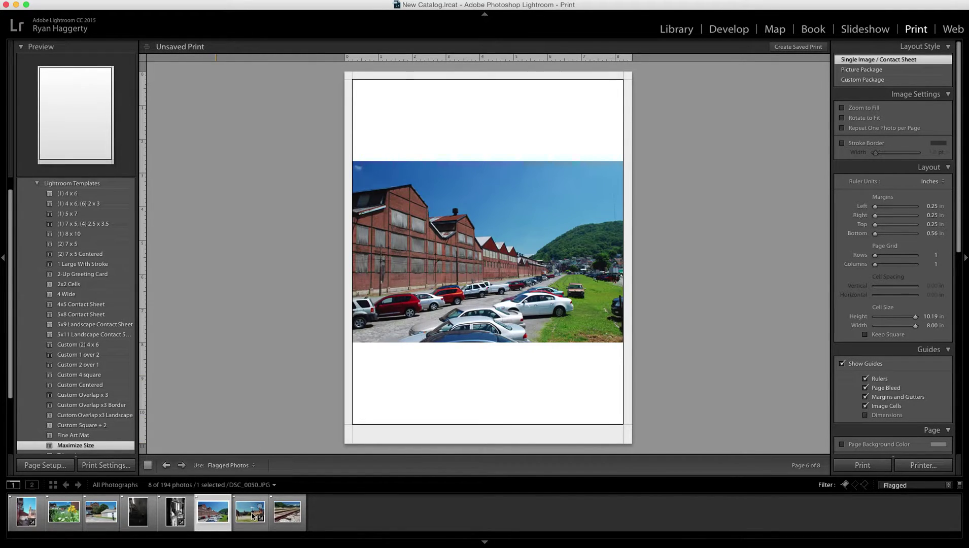
pyautogui.click(253, 516)
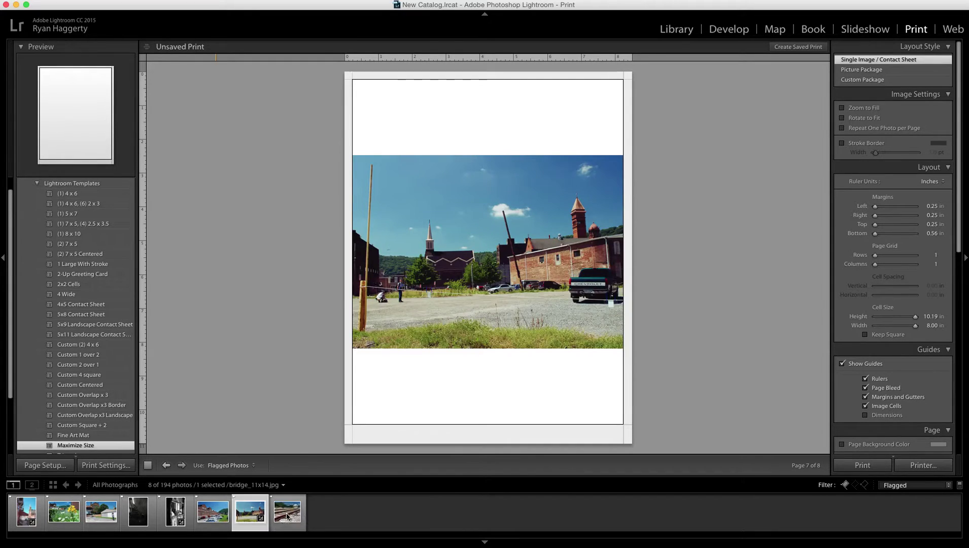
pyautogui.click(286, 517)
pyautogui.click(31, 517)
pyautogui.click(76, 517)
pyautogui.press('Right')
pyautogui.press('Right')
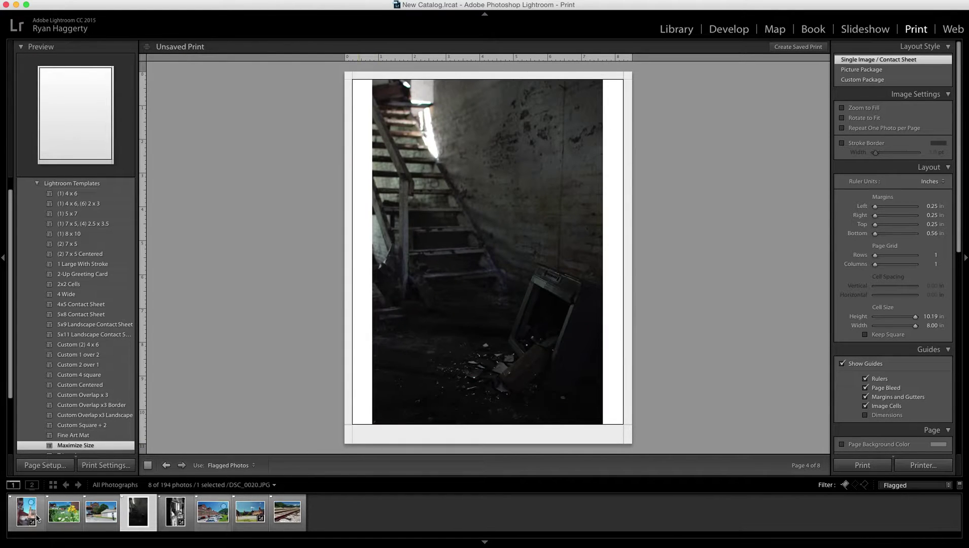
pyautogui.click(63, 512)
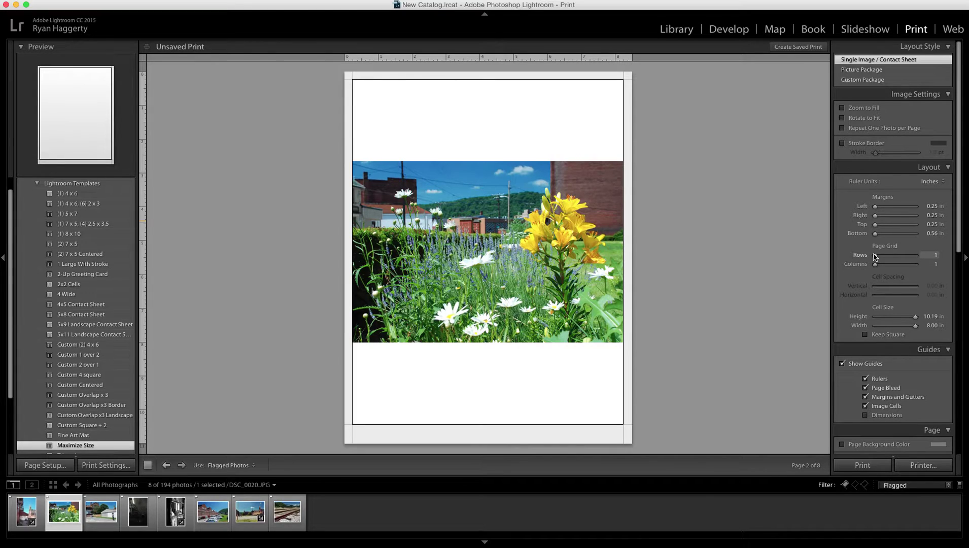
pyautogui.scroll(-5, 874, 256)
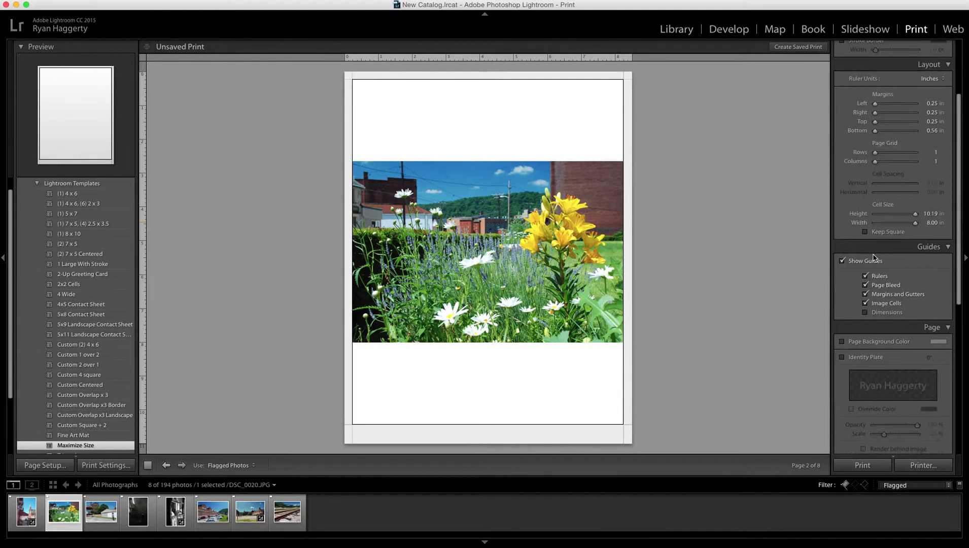
pyautogui.scroll(-8, 874, 258)
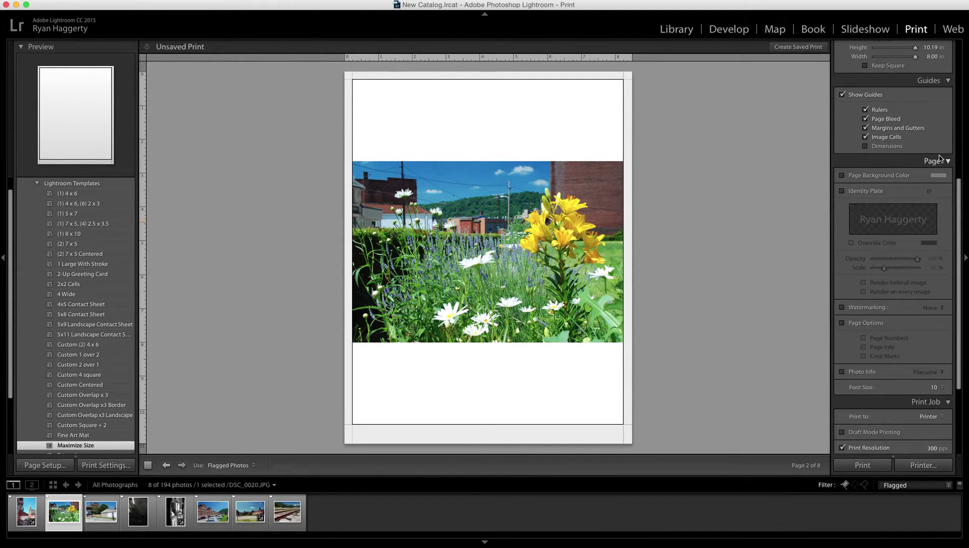
# Turn on Photo Info captions and set them to show each photo's Title.
pyautogui.click(841, 373)
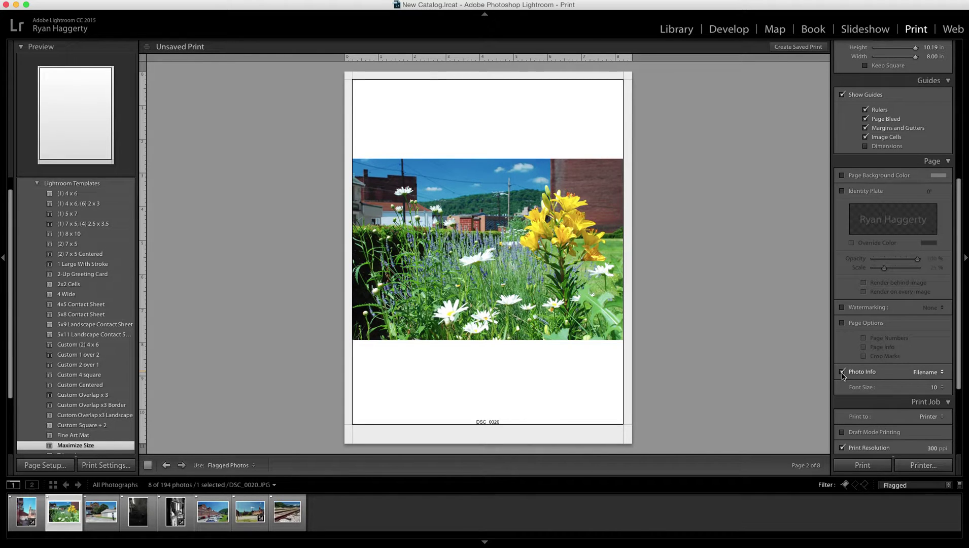
pyautogui.click(939, 376)
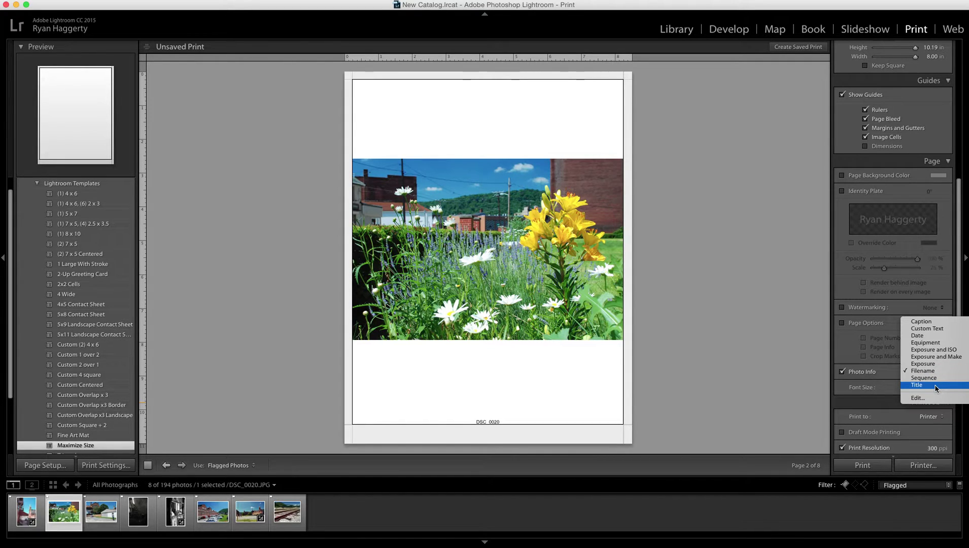
pyautogui.click(936, 387)
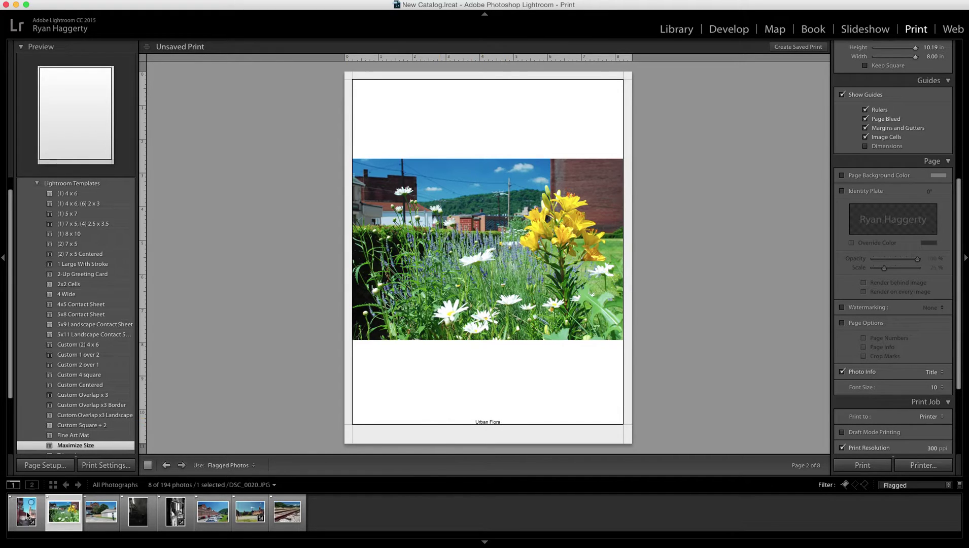
# Verify the title captions on all eight pages, such as TV Steps, Dirty Window and Tracks and Bridge.
pyautogui.click(26, 515)
pyautogui.click(65, 517)
pyautogui.click(101, 514)
pyautogui.click(134, 520)
pyautogui.click(179, 520)
pyautogui.click(217, 521)
pyautogui.click(250, 518)
pyautogui.click(290, 517)
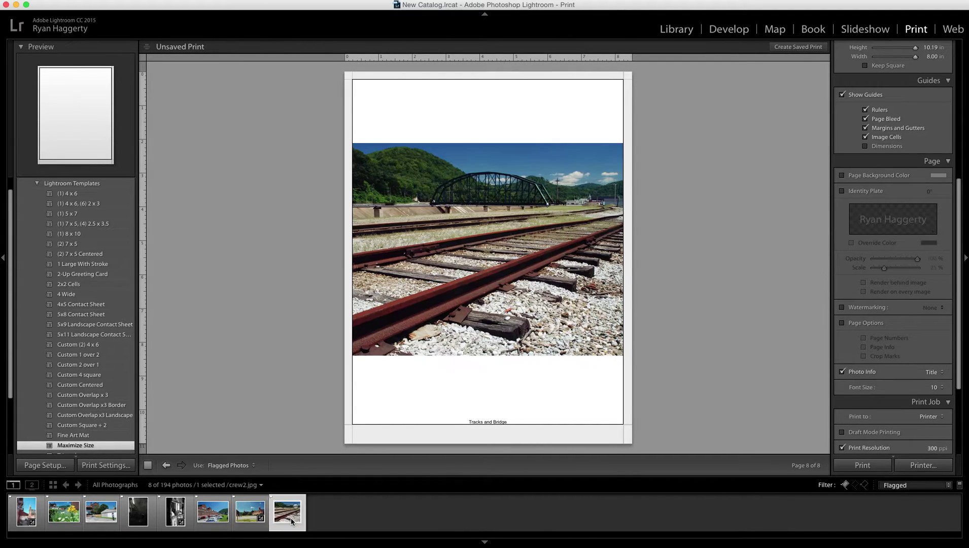
pyautogui.click(22, 515)
pyautogui.click(63, 512)
pyautogui.click(137, 513)
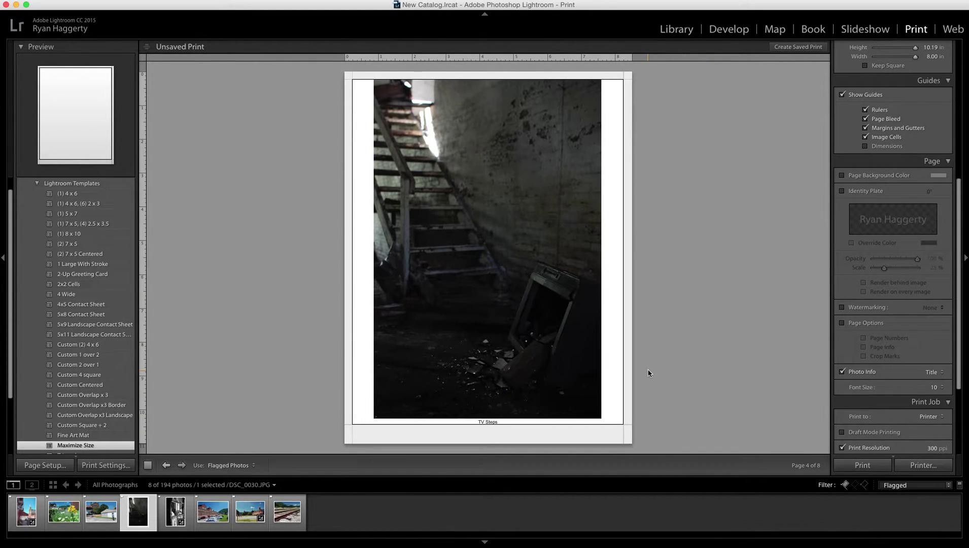
pyautogui.scroll(-5, 837, 412)
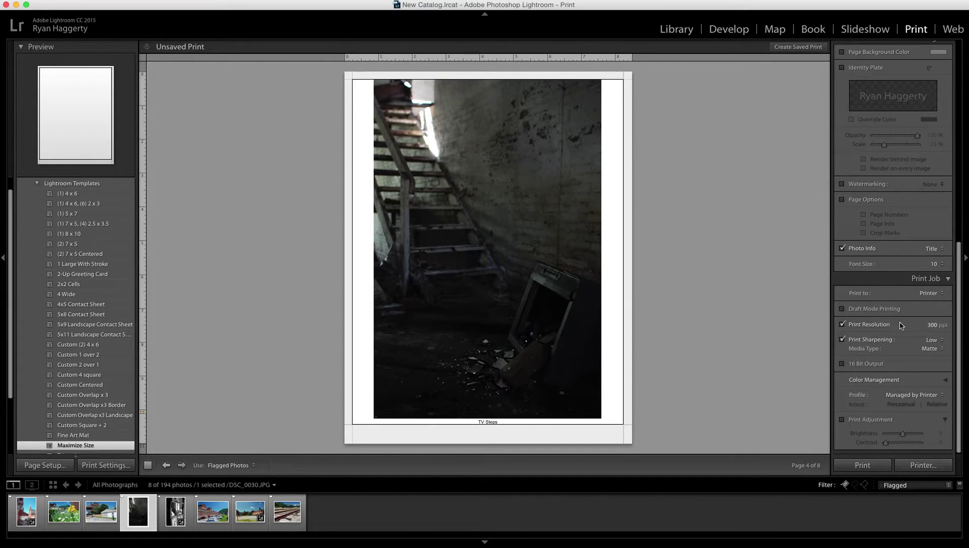
# Switch print output to JPEG File, then set it back to Printer.
pyautogui.click(926, 295)
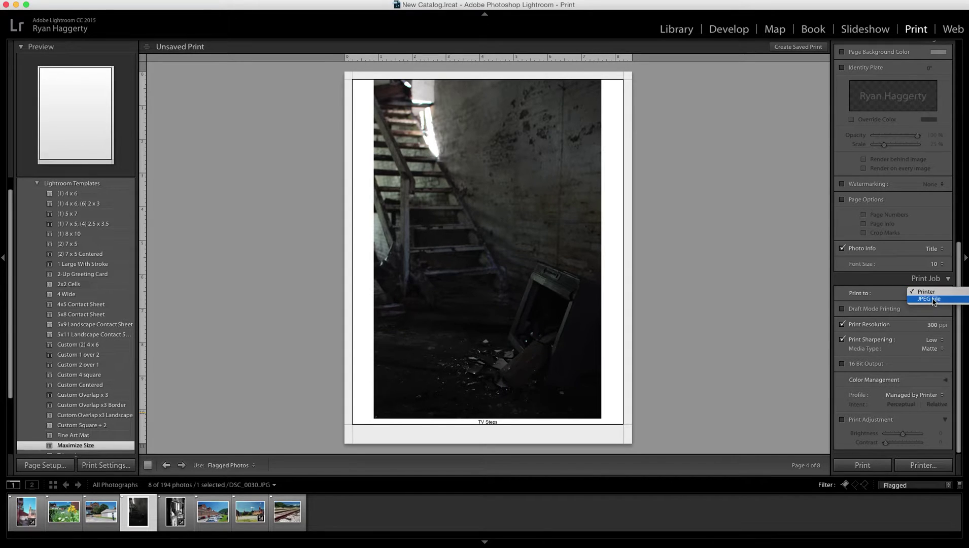
pyautogui.click(931, 299)
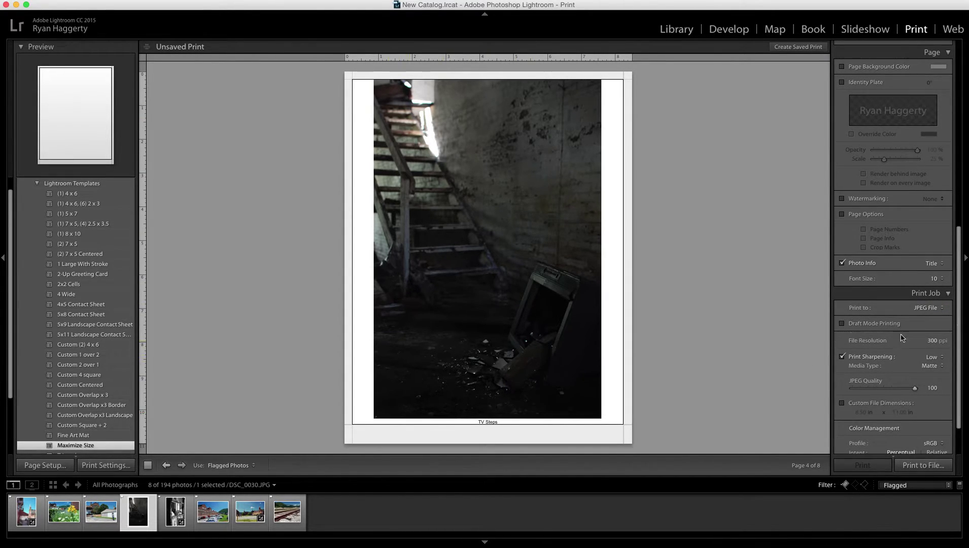
pyautogui.click(931, 309)
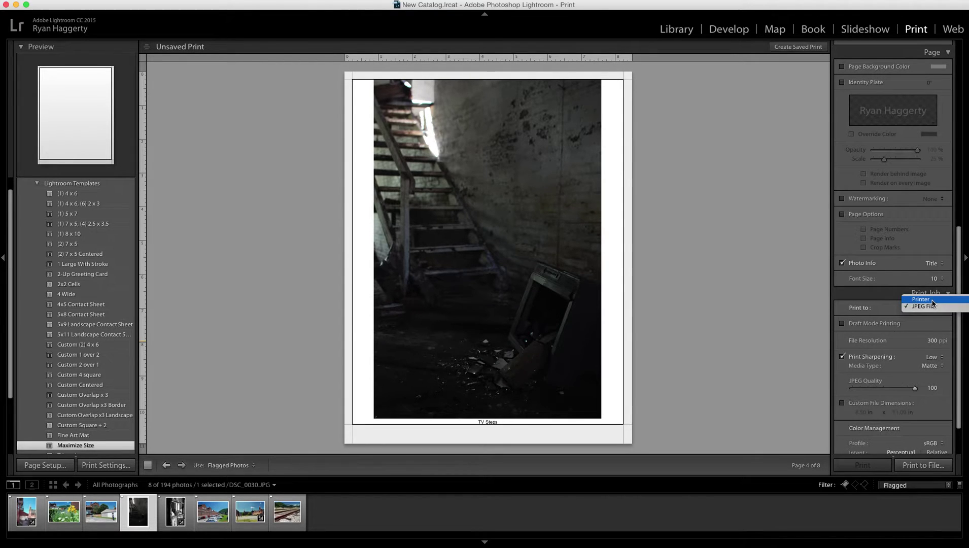
pyautogui.click(932, 300)
# Confirm 300 ppi print resolution with Low sharpening for Matte media.
pyautogui.scroll(-1, 917, 337)
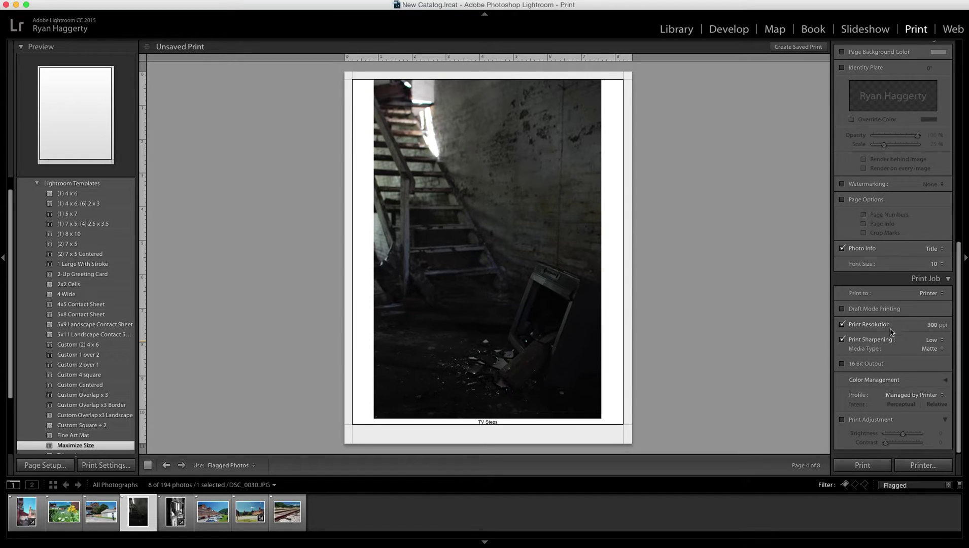
pyautogui.click(931, 327)
pyautogui.press('Return')
pyautogui.scroll(15, 933, 325)
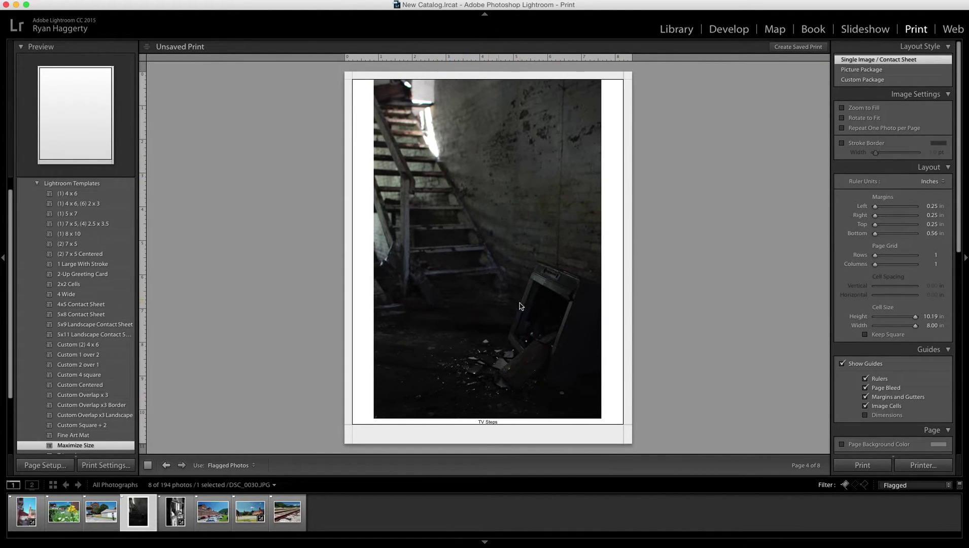
pyautogui.scroll(-15, 931, 321)
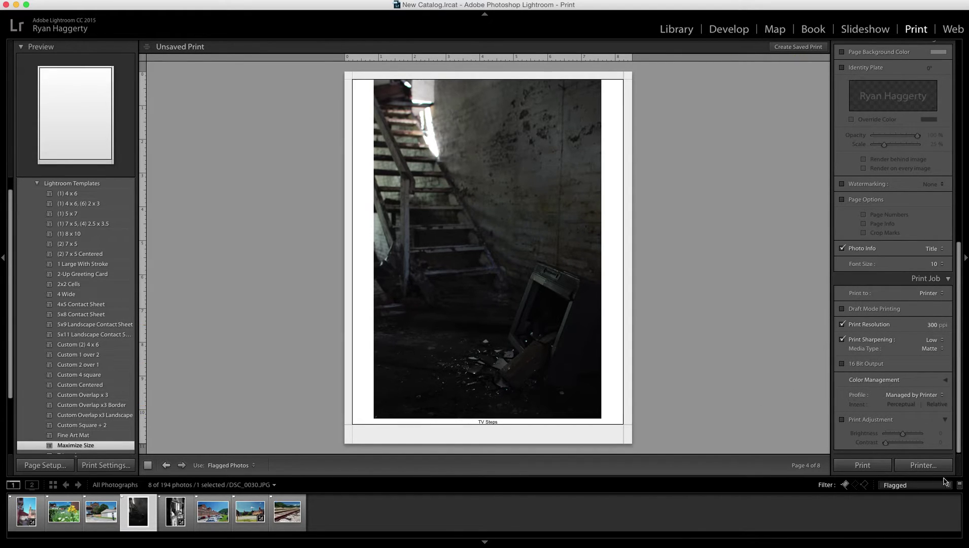
# Save the print job as PDF 'PhotoEssay_MilestoneTwo' on the Desktop.
pyautogui.click(923, 465)
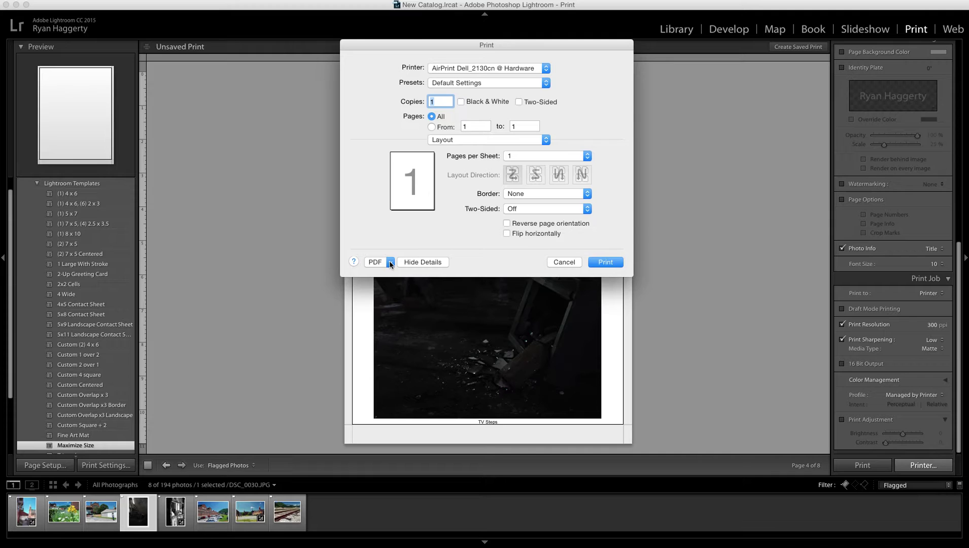
pyautogui.click(390, 263)
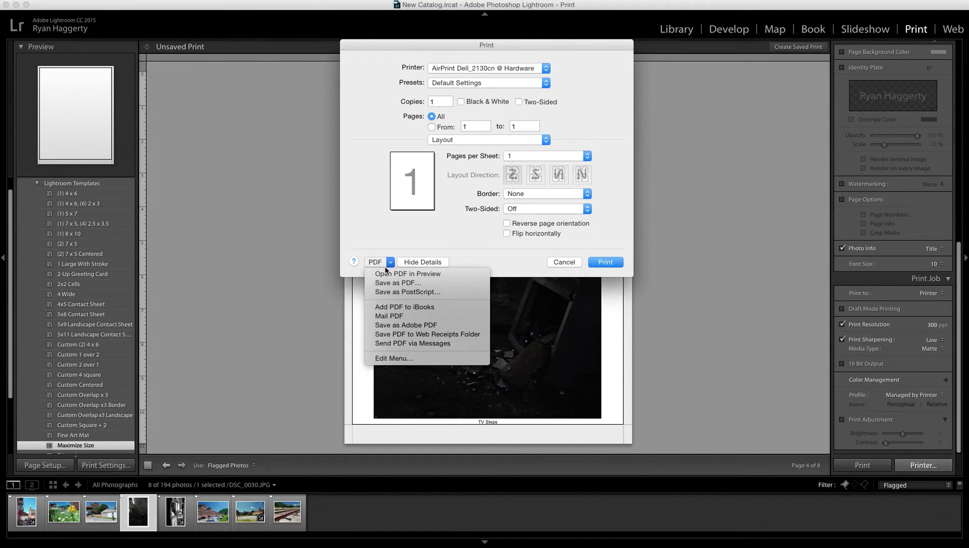
pyautogui.click(388, 284)
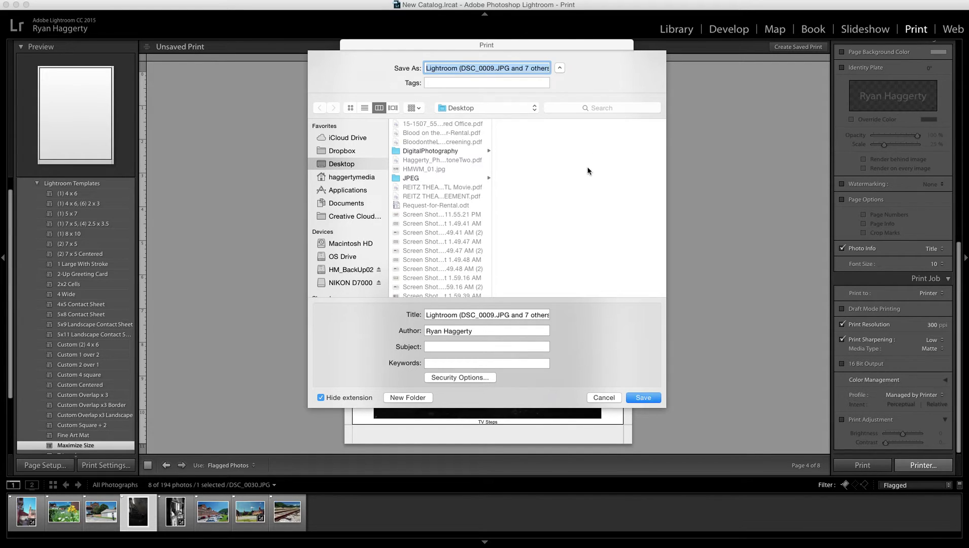
pyautogui.write('HaggertyRyan_PhotoEssay_Milet')
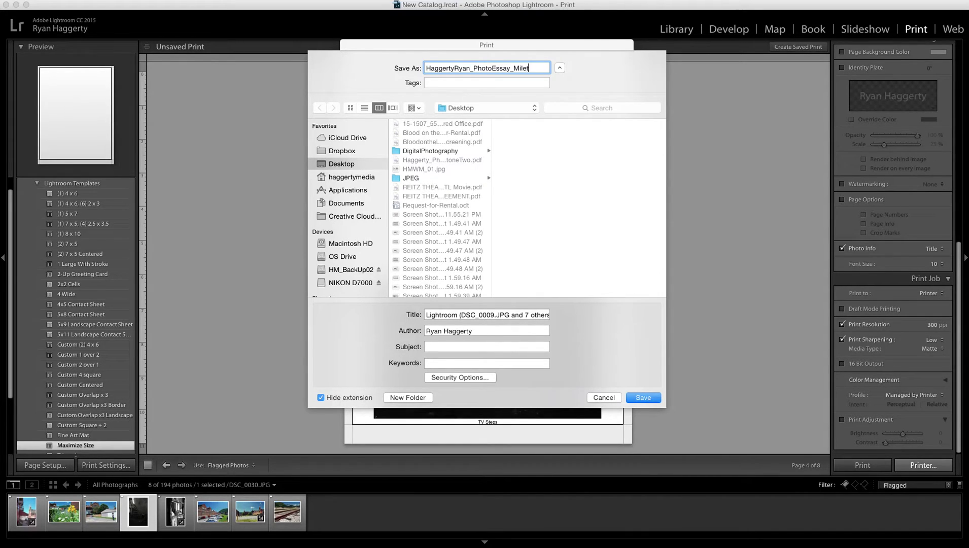
pyautogui.press('BackSpace')
pyautogui.write('stoneTwo')
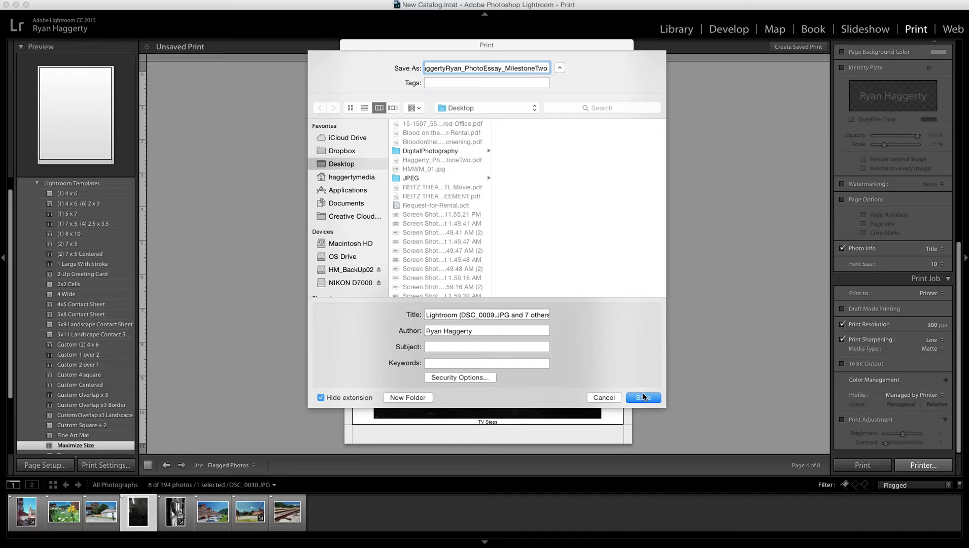
pyautogui.click(642, 397)
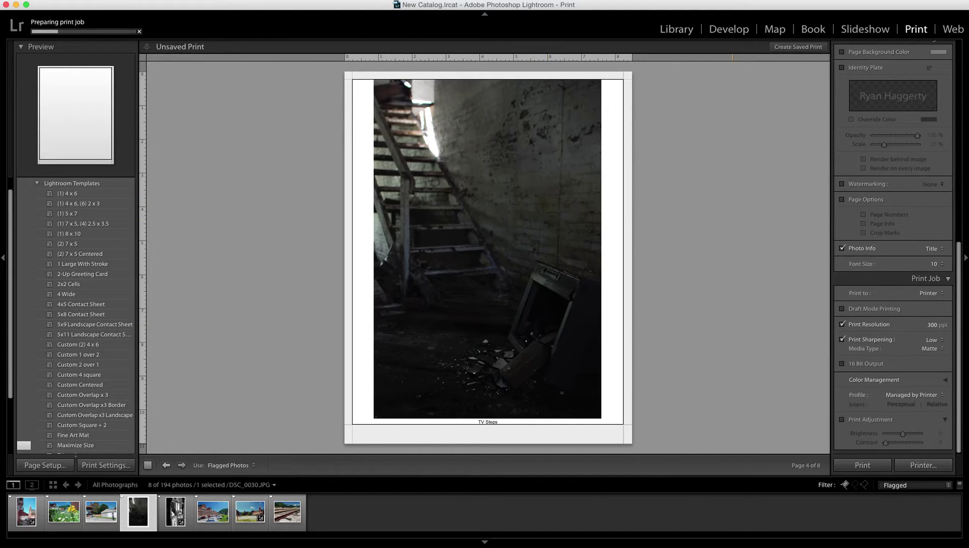
# Once the PDF finishes preparing, drag the Lightroom window aside to reveal the desktop.
pyautogui.moveTo(767, 375); pyautogui.dragTo(298, 252)
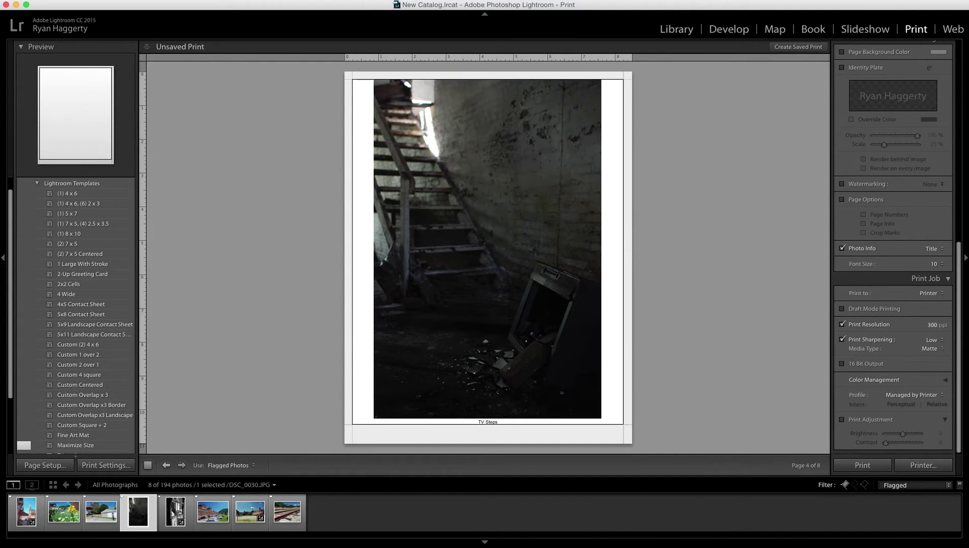
pyautogui.moveTo(602, 5); pyautogui.dragTo(376, 239)
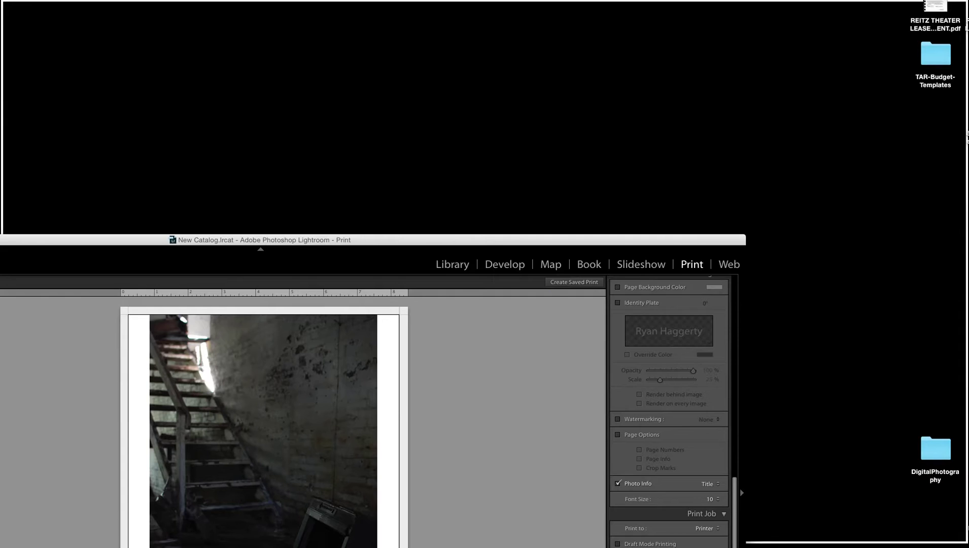
# Move the new PDF to the desktop's centre and push the DigitalPhotography and TAR-Budget-Templates folders aside.
pyautogui.moveTo(820, 276); pyautogui.dragTo(437, 109)
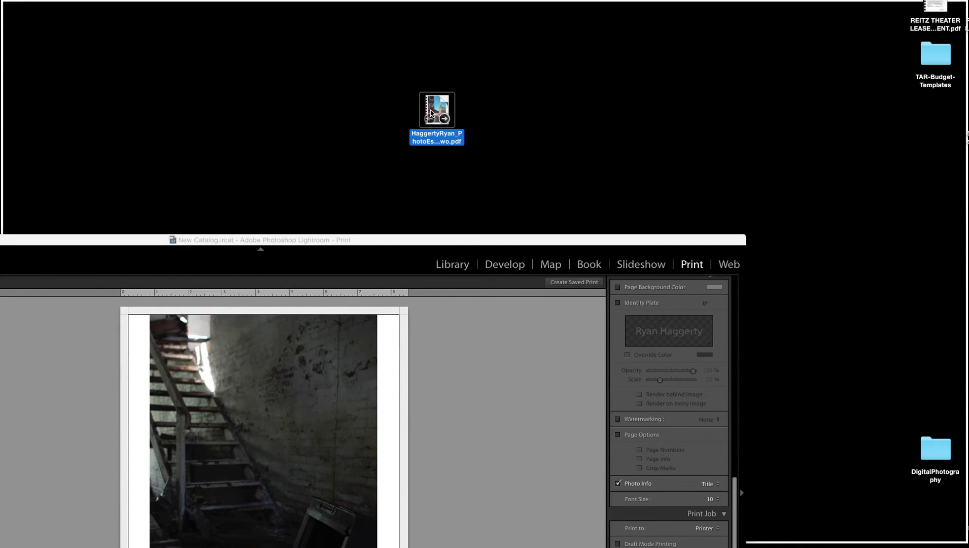
pyautogui.moveTo(936, 448); pyautogui.dragTo(966, 303)
pyautogui.moveTo(940, 59); pyautogui.dragTo(966, 59)
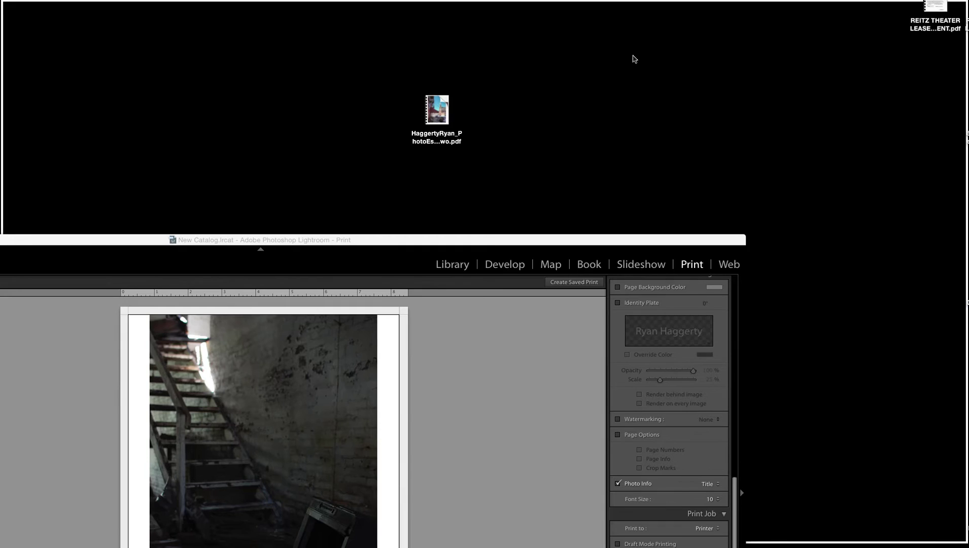
# Open the photo essay PDF in Preview, resize its window and scroll through the pages.
pyautogui.click(435, 104)
pyautogui.doubleClick(434, 104)
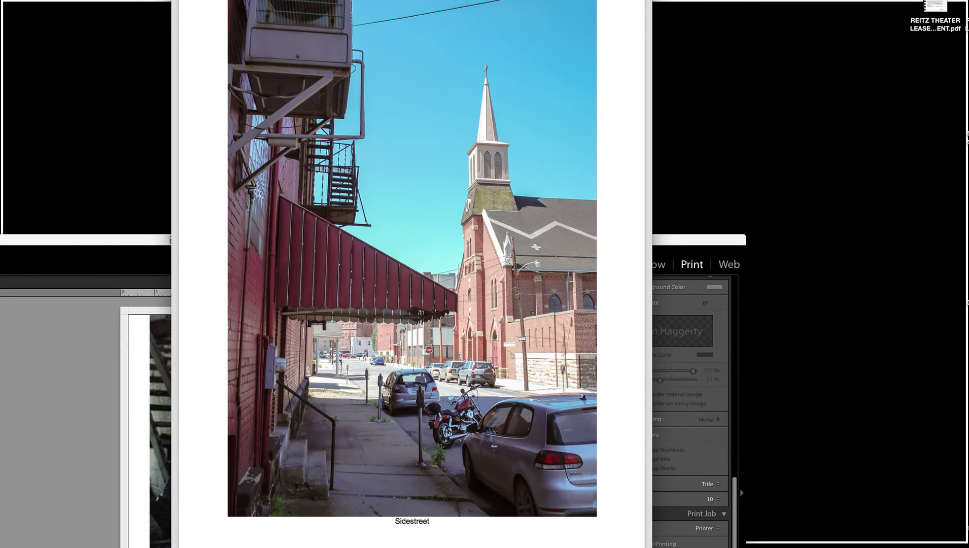
pyautogui.moveTo(649, 546); pyautogui.dragTo(603, 431)
pyautogui.moveTo(539, 0); pyautogui.dragTo(532, 21)
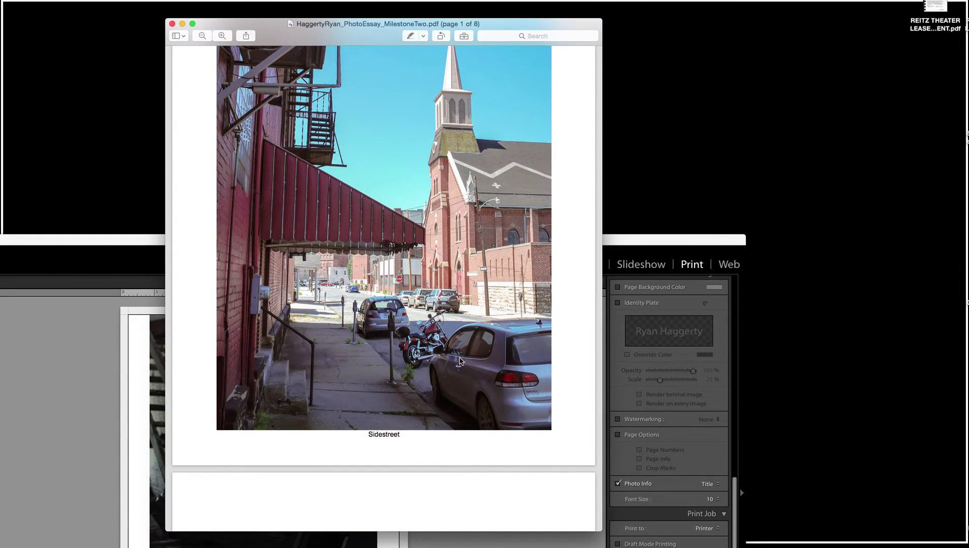
pyautogui.scroll(-3, 460, 361)
pyautogui.scroll(-15, 460, 363)
pyautogui.scroll(-15, 460, 364)
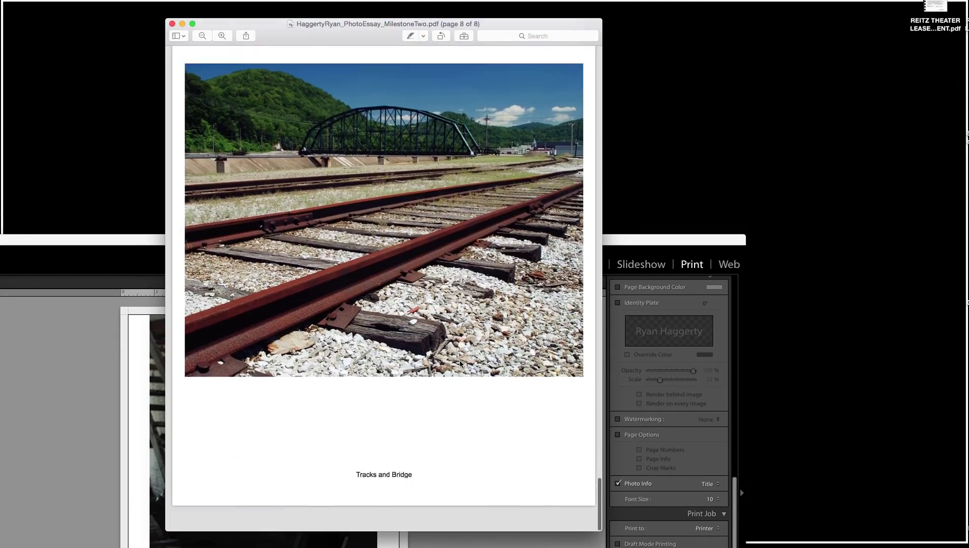
pyautogui.scroll(8, 460, 362)
pyautogui.scroll(15, 460, 363)
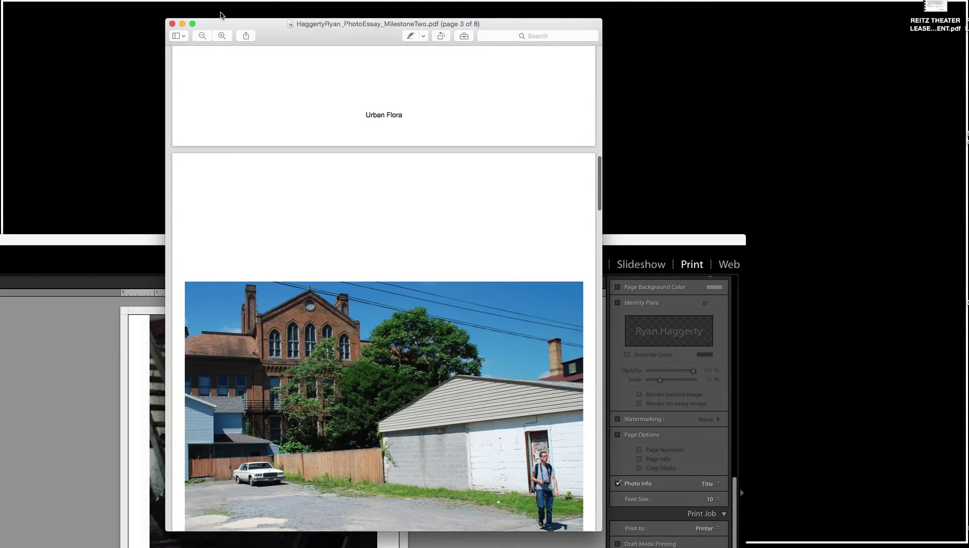
pyautogui.scroll(15, 238, 90)
# Zoom in three steps on the Sidestreet photo, review the pages, then close Preview.
pyautogui.click(223, 35)
pyautogui.click(224, 36)
pyautogui.click(225, 37)
pyautogui.scroll(-5, 412, 212)
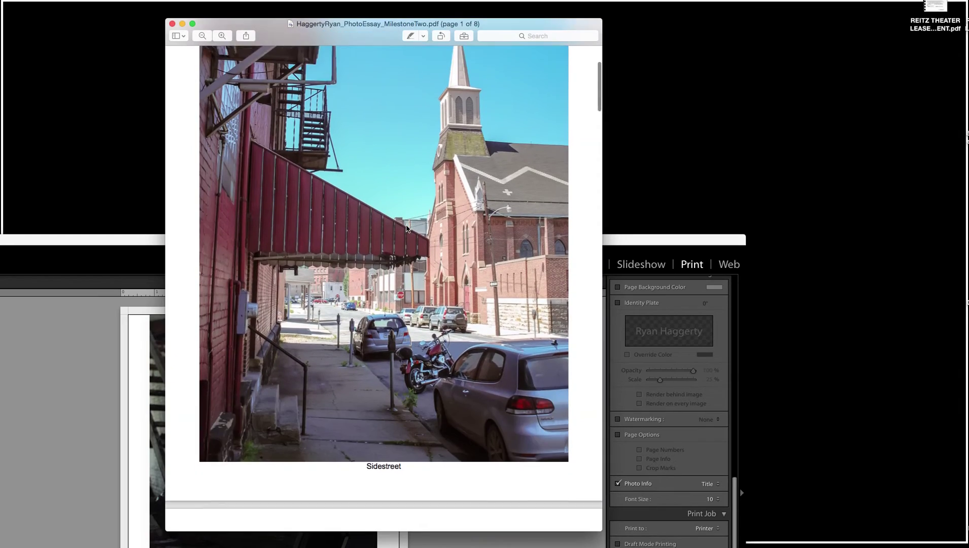
pyautogui.scroll(3, 381, 243)
pyautogui.scroll(5, 348, 303)
pyautogui.scroll(-20, 348, 302)
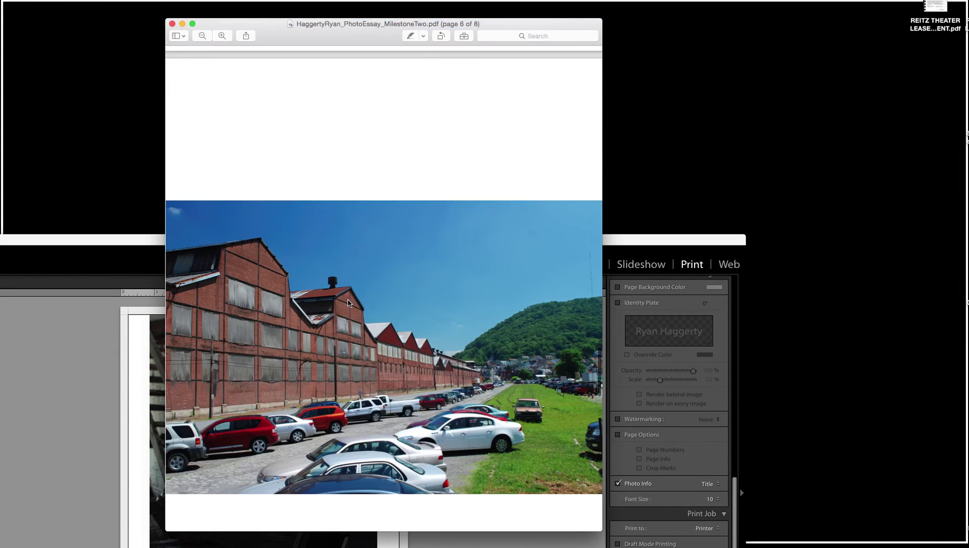
pyautogui.scroll(-15, 348, 303)
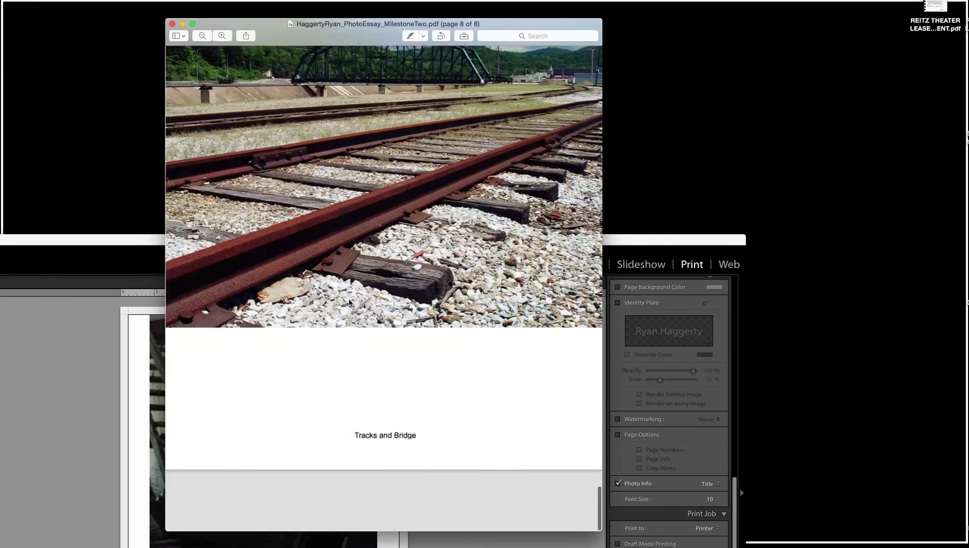
pyautogui.scroll(15, 349, 303)
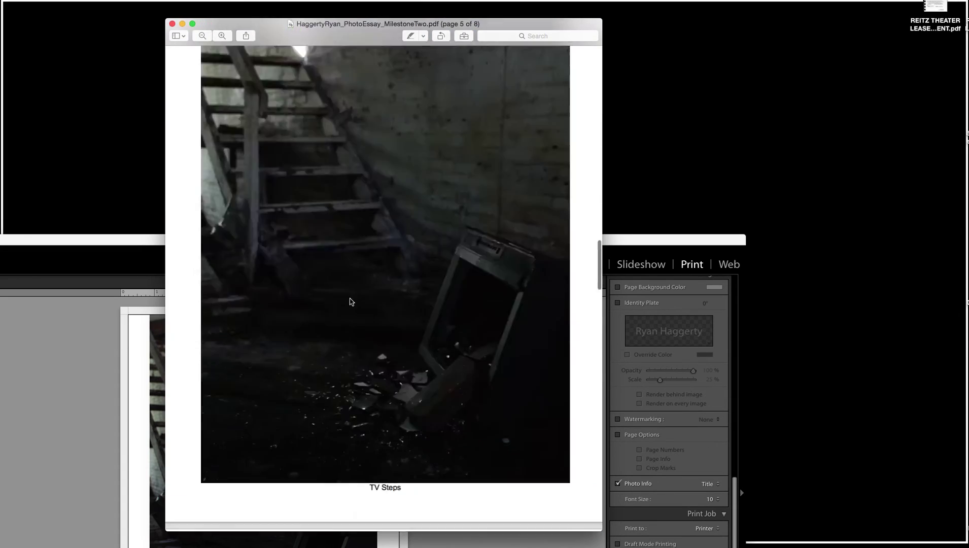
pyautogui.scroll(5, 350, 303)
pyautogui.click(172, 24)
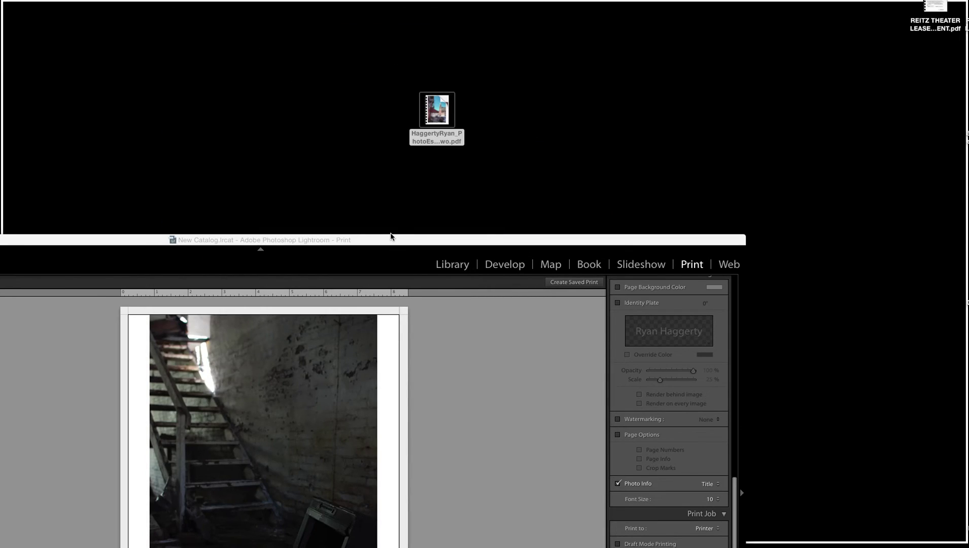
# Drag Lightroom back to fill the screen and step through all eight print pages to Tracks and Bridge.
pyautogui.moveTo(389, 237); pyautogui.dragTo(612, 7)
pyautogui.moveTo(687, 8); pyautogui.dragTo(686, 8)
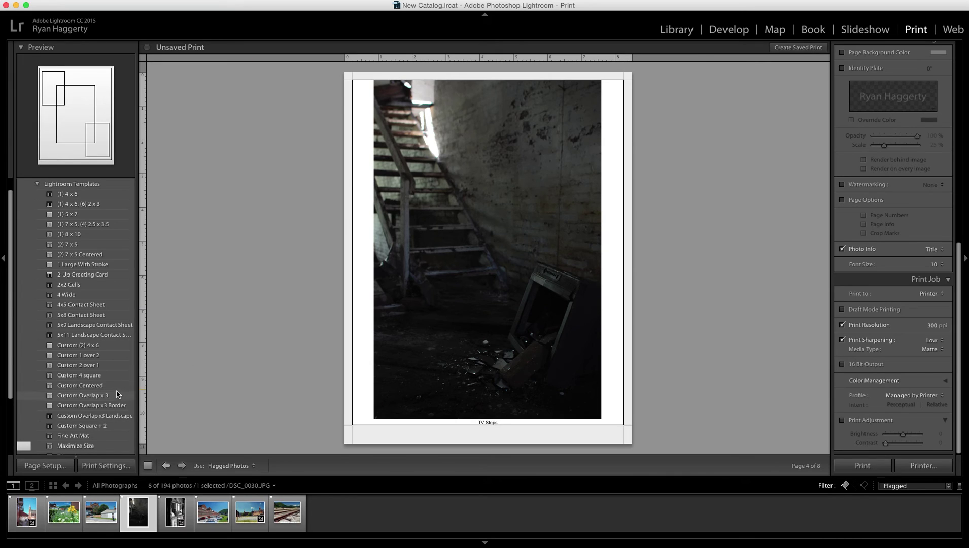
pyautogui.click(24, 522)
pyautogui.click(60, 515)
pyautogui.click(106, 521)
pyautogui.click(138, 520)
pyautogui.click(175, 518)
pyautogui.click(213, 517)
pyautogui.click(244, 518)
pyautogui.click(287, 516)
# Page back through Mill Lot, Dirty Window, TV Steps and Urban Flora to Sidestreet, page 1.
pyautogui.click(249, 516)
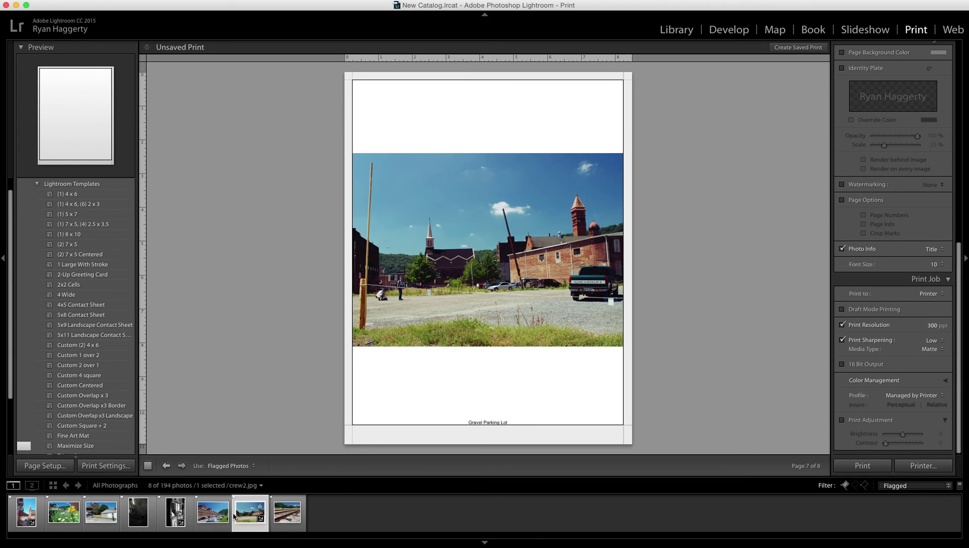
pyautogui.click(216, 517)
pyautogui.click(179, 515)
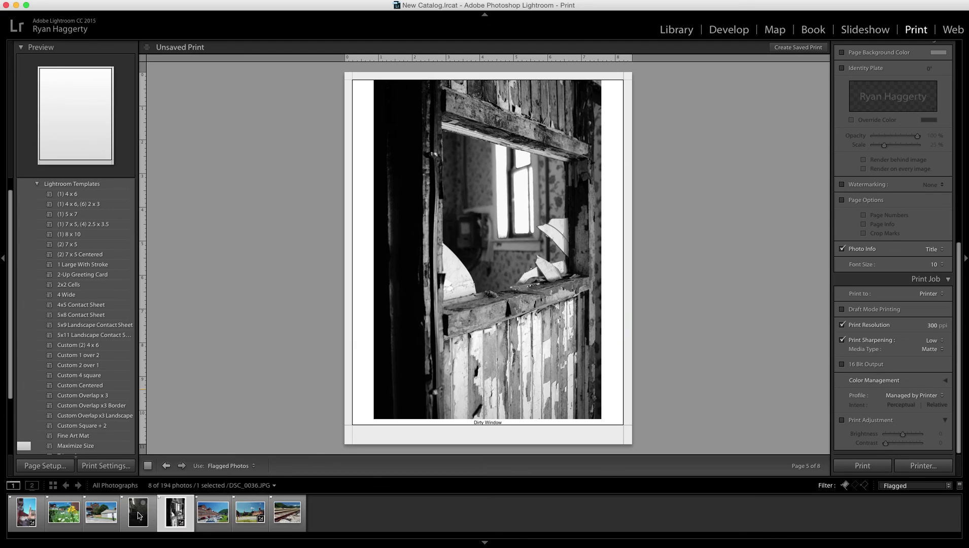
pyautogui.click(138, 512)
pyautogui.click(101, 512)
pyautogui.click(64, 513)
pyautogui.click(26, 512)
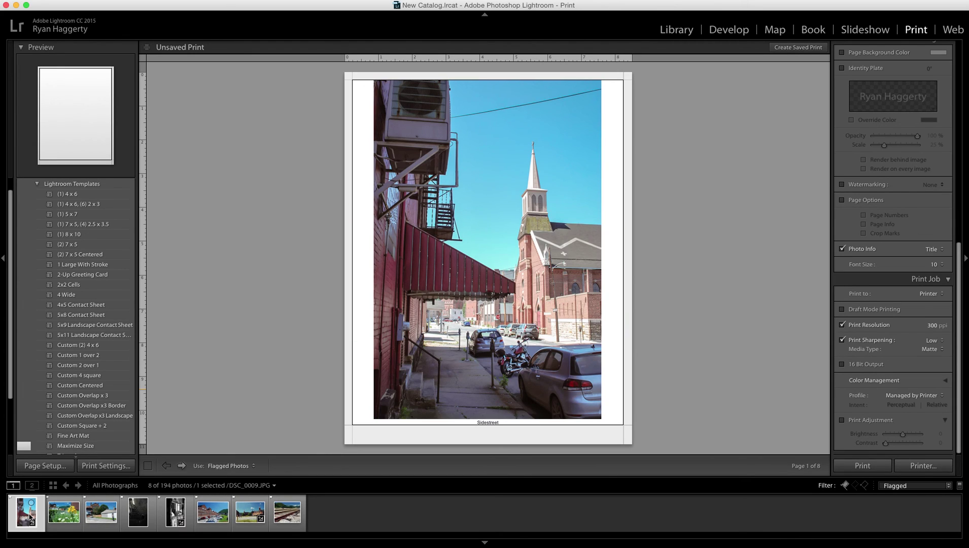